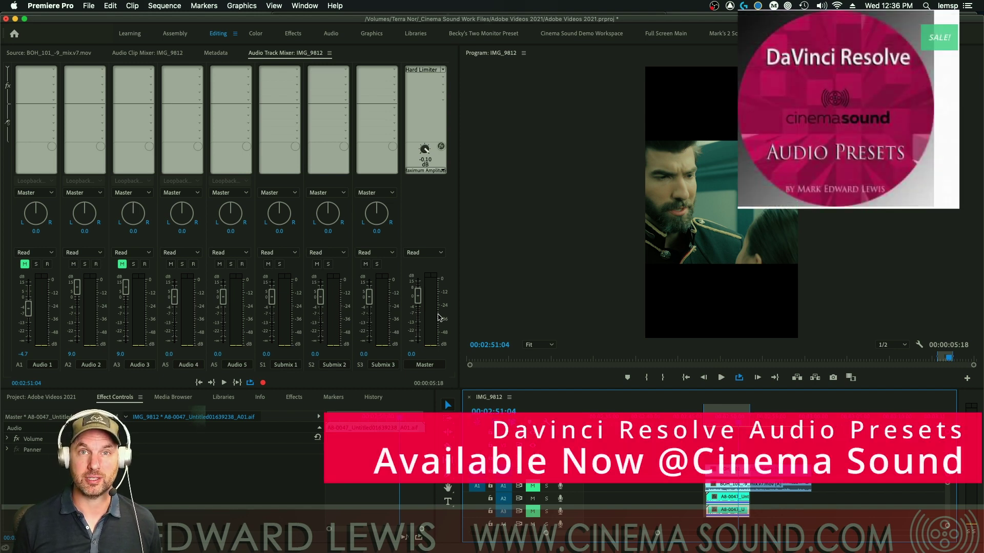
Play the untreated dialogue from about 02:46 and stop at 02:50:28.
{"action": "left_click", "coordinate": [699, 424]}
{"action": "key", "text": "space"}
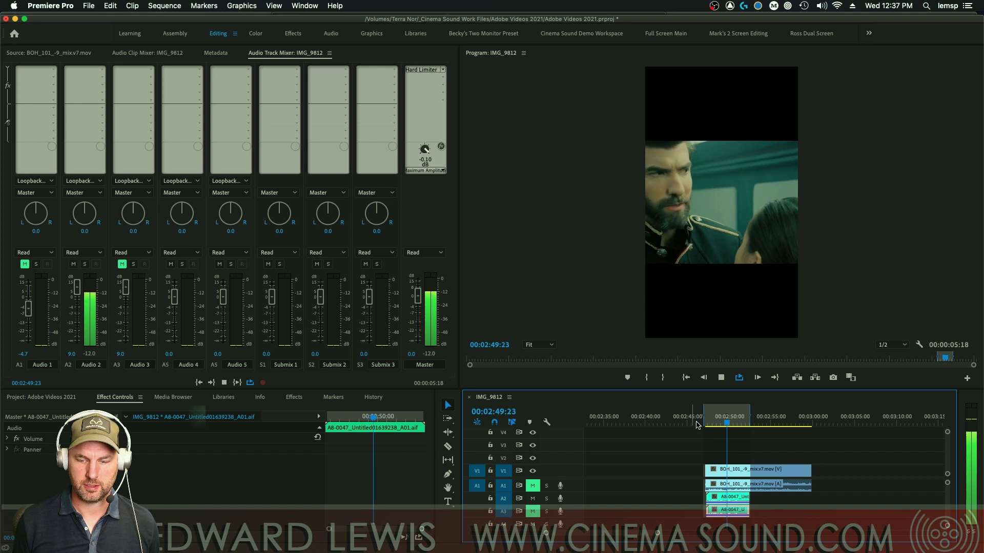
{"action": "left_click", "coordinate": [696, 424]}
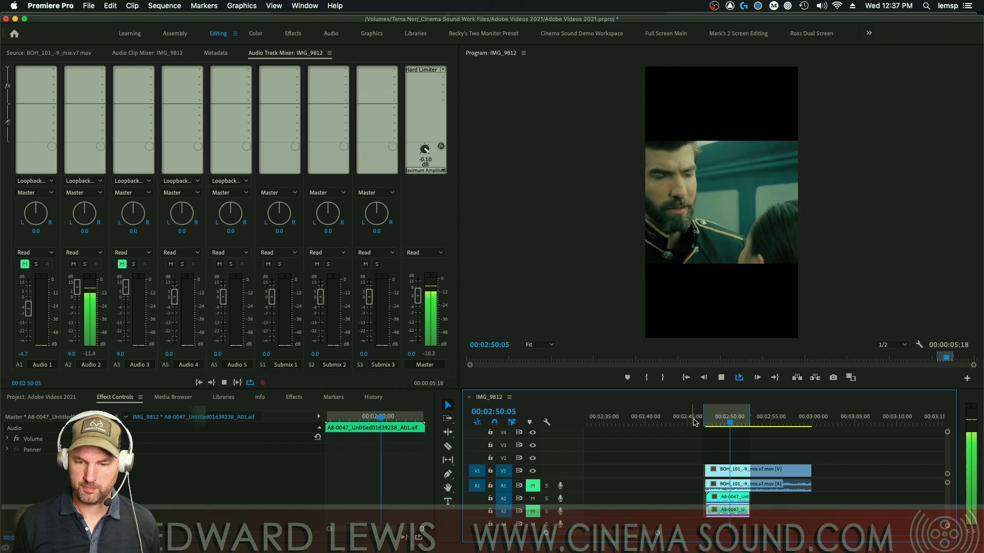
{"action": "key", "text": "space"}
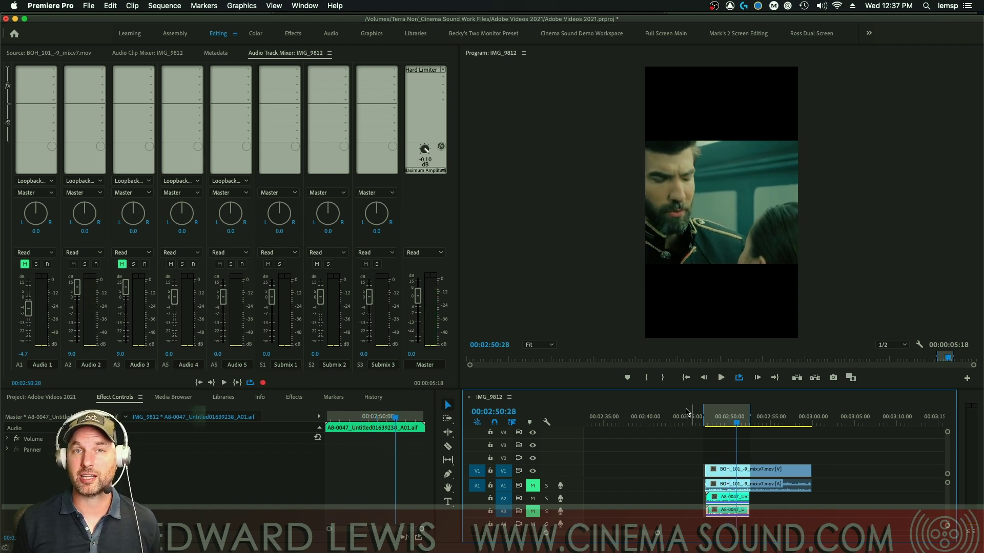
Insert Filter and EQ > Highpass in Audio 2's first effect slot and enter a 90 Hz cutoff.
{"action": "left_click", "coordinate": [103, 70]}
{"action": "mouse_move", "coordinate": [106, 101]}
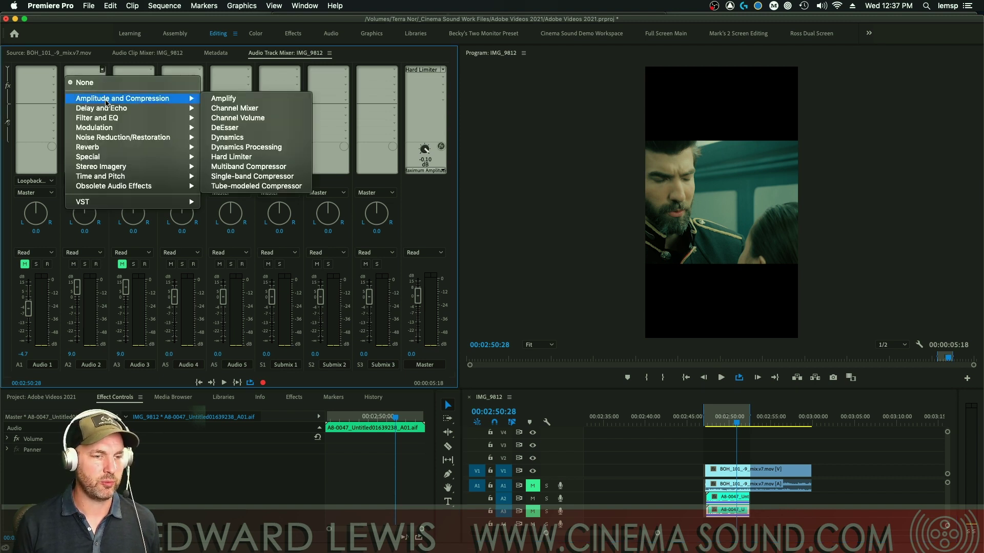
{"action": "mouse_move", "coordinate": [137, 119]}
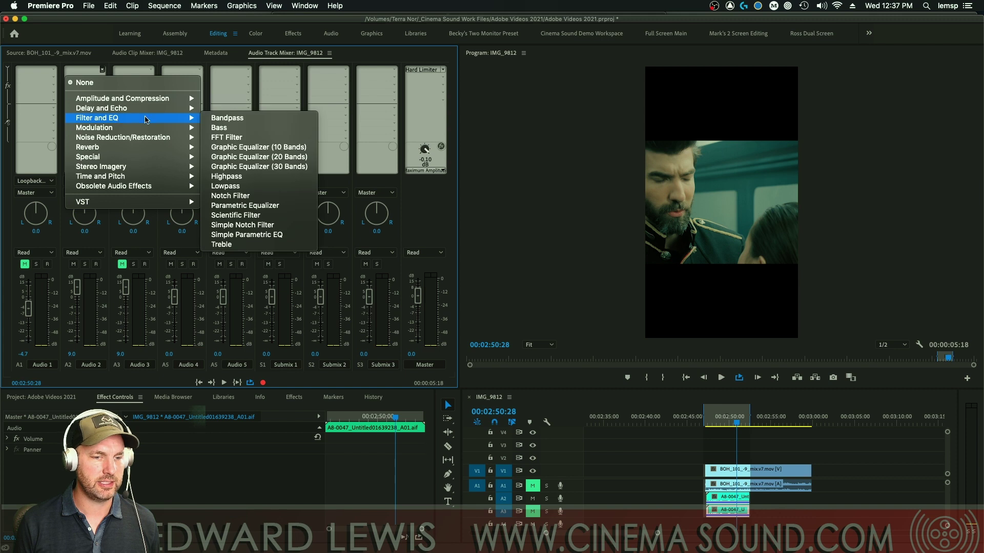
{"action": "left_click", "coordinate": [236, 176]}
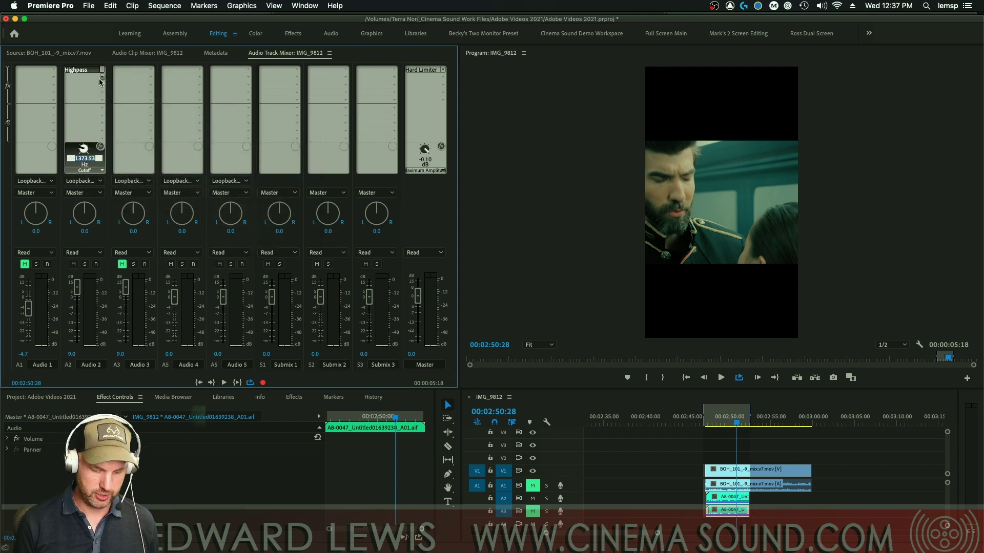
{"action": "type", "text": "90"}
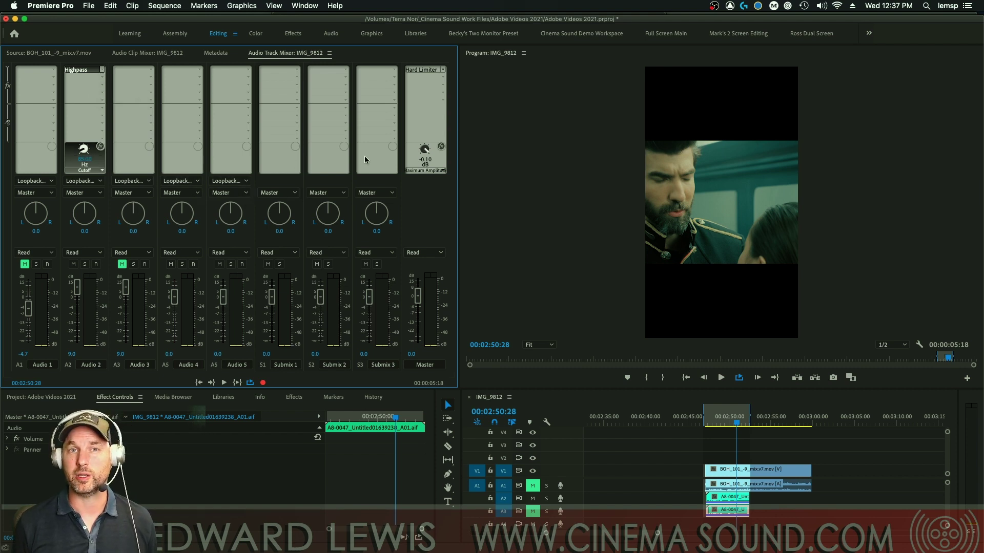
Insert Noise Reduction/Restoration > DeNoise in Audio 2's second slot and open its editor.
{"action": "left_click", "coordinate": [102, 78]}
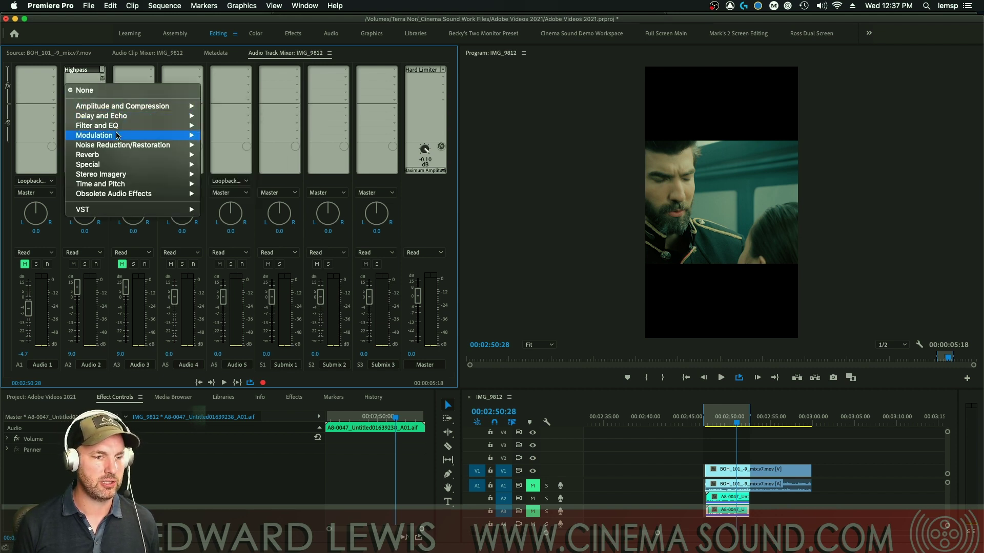
{"action": "left_click", "coordinate": [261, 234]}
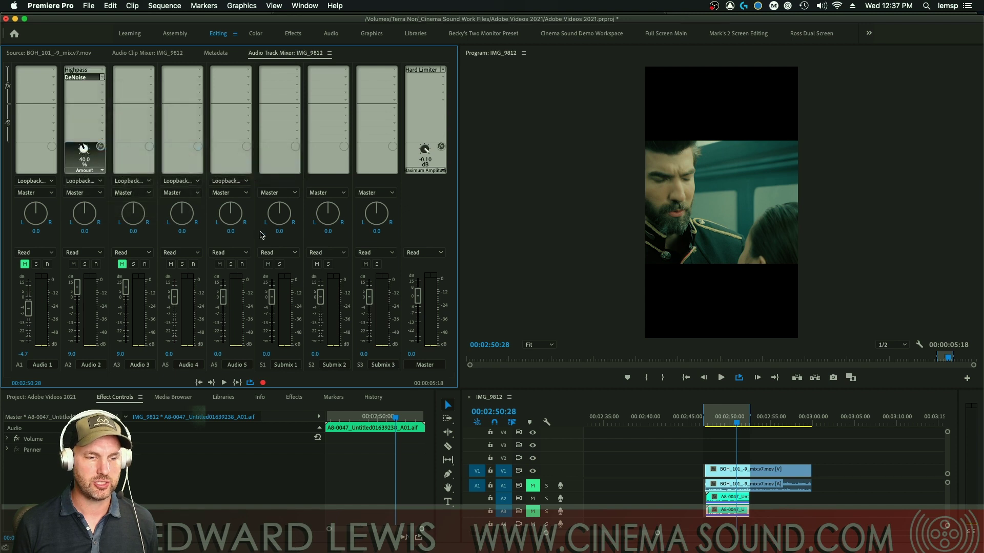
{"action": "double_click", "coordinate": [82, 77]}
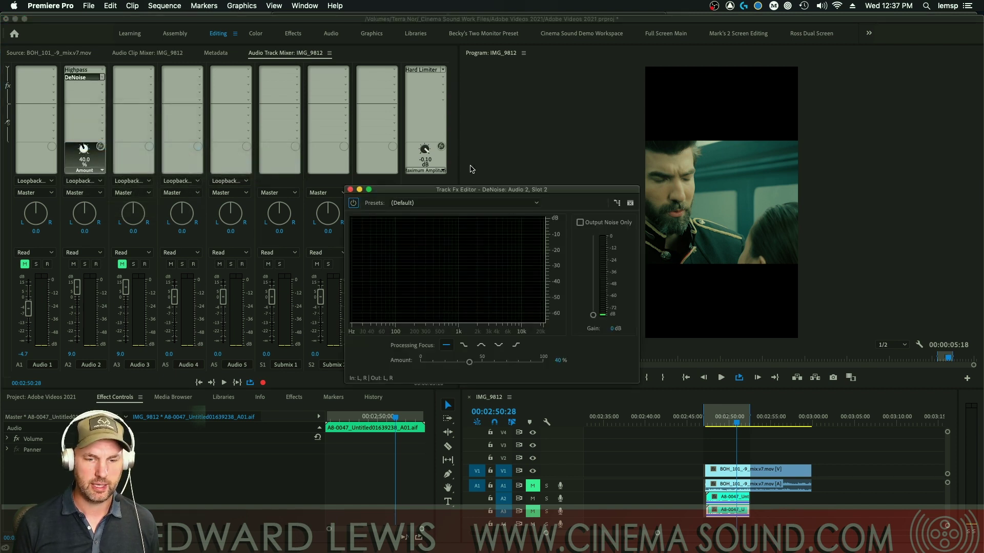
{"action": "left_click_drag", "start_coordinate": [480, 192], "coordinate": [501, 99]}
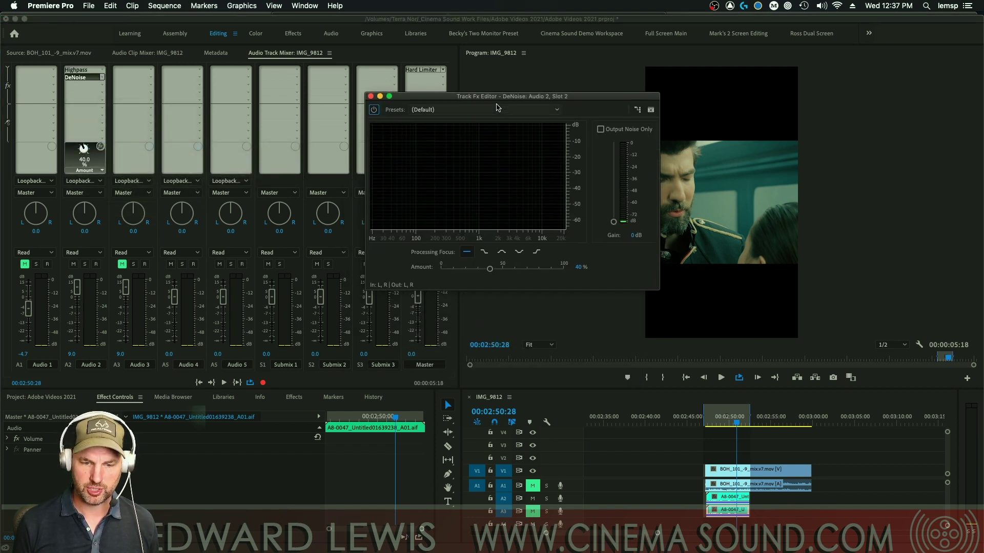
Compare playback at 0% DeNoise, then raise the amount to about 72% while listening.
{"action": "left_click_drag", "start_coordinate": [489, 271], "coordinate": [402, 290]}
{"action": "key", "text": "space"}
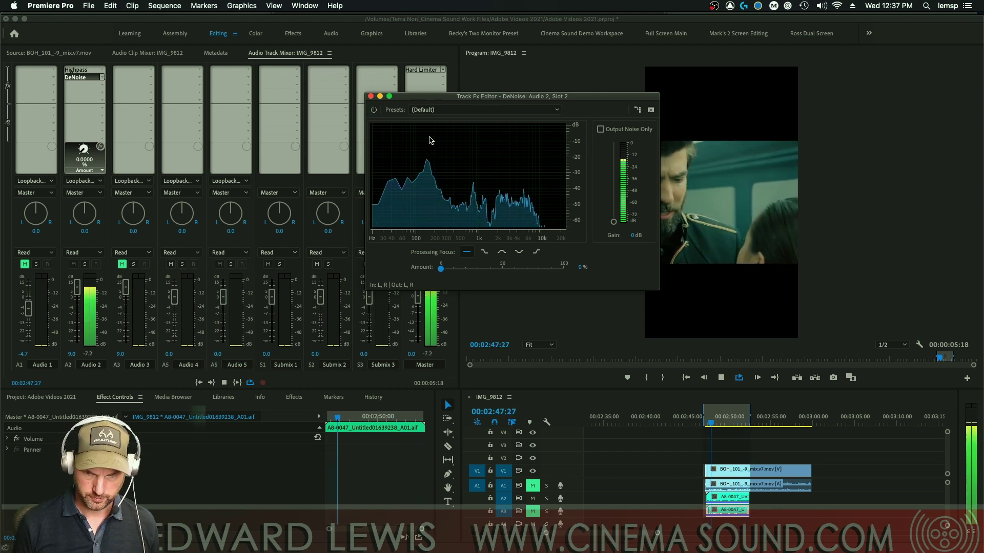
{"action": "key", "text": "space"}
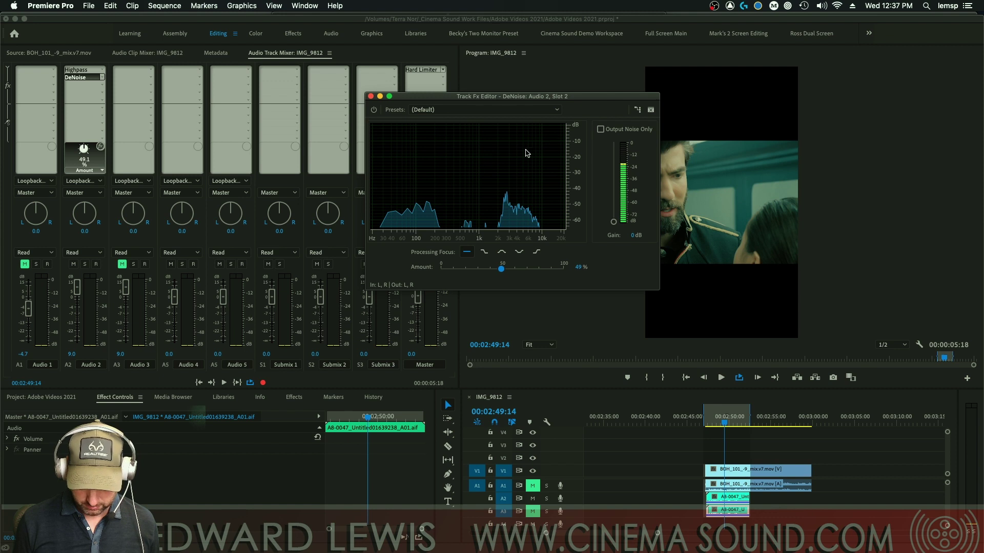
{"action": "key", "text": "space"}
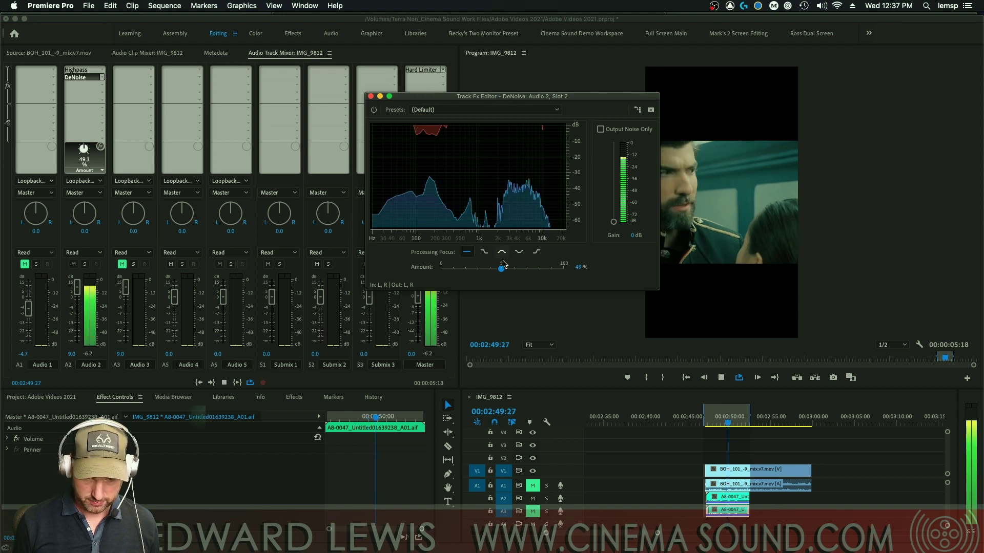
{"action": "left_click_drag", "start_coordinate": [501, 269], "coordinate": [529, 274]}
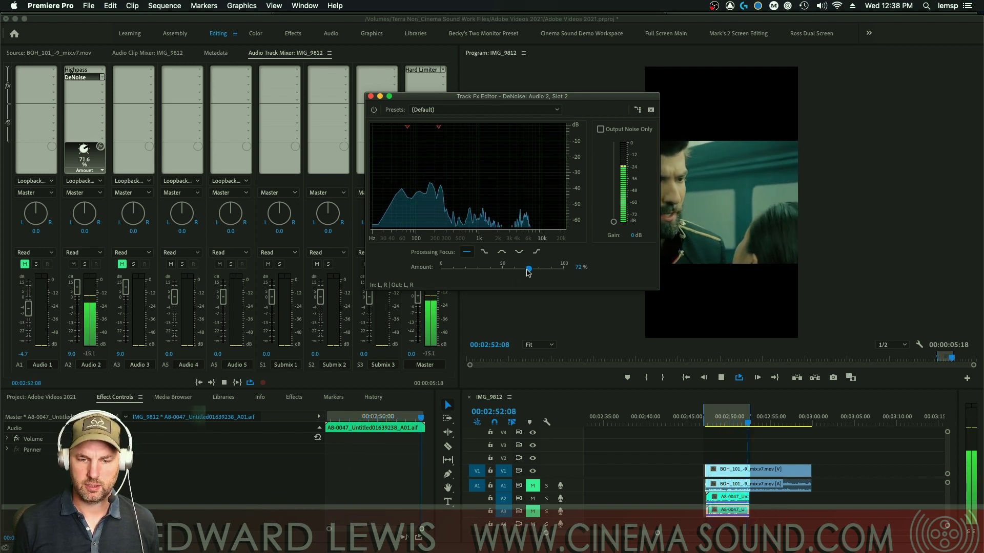
{"action": "key", "text": "space"}
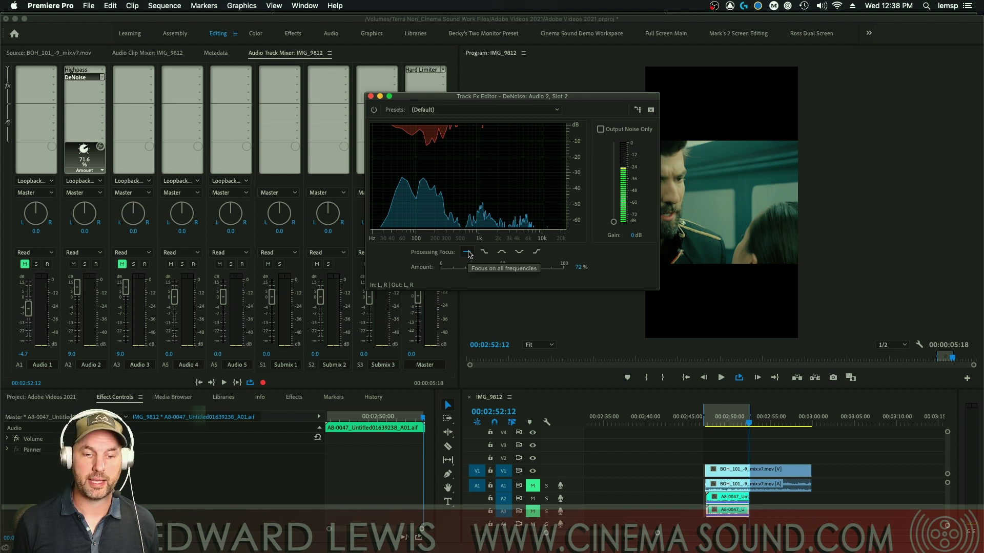
Focus DeNoise on low frequencies and settle its amount at 57% while auditioning.
{"action": "left_click", "coordinate": [484, 252]}
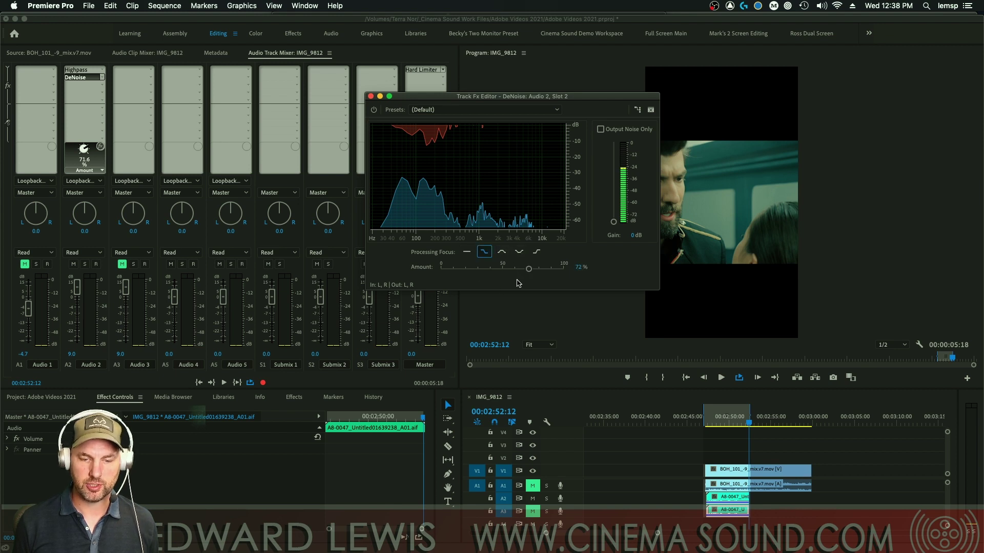
{"action": "key", "text": "space"}
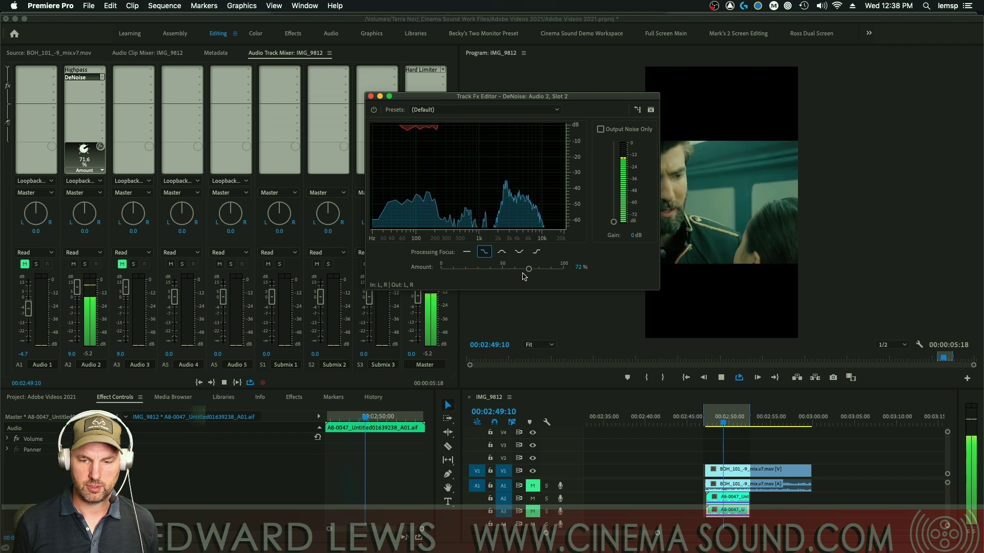
{"action": "left_click_drag", "start_coordinate": [528, 268], "coordinate": [505, 268]}
{"action": "left_click", "coordinate": [467, 251]}
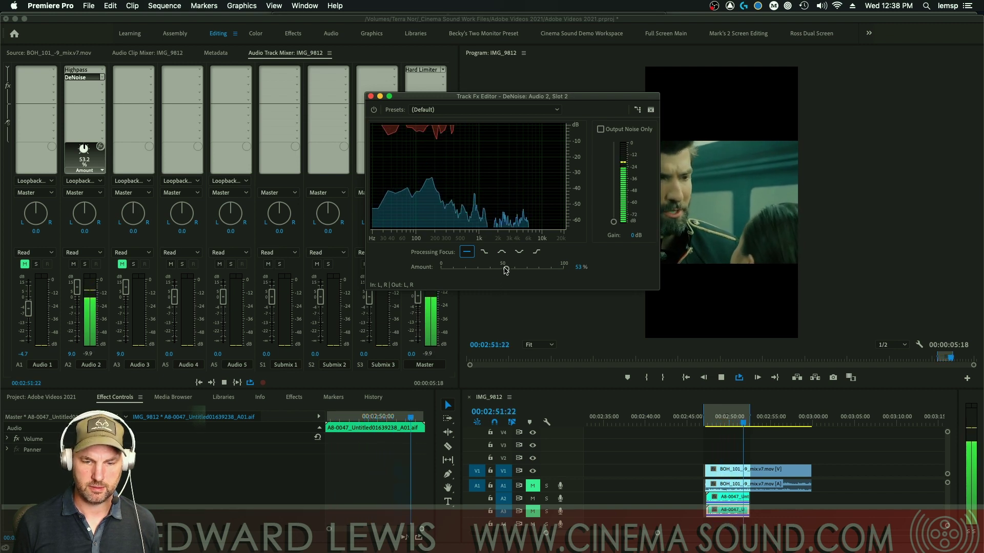
{"action": "left_click", "coordinate": [484, 252]}
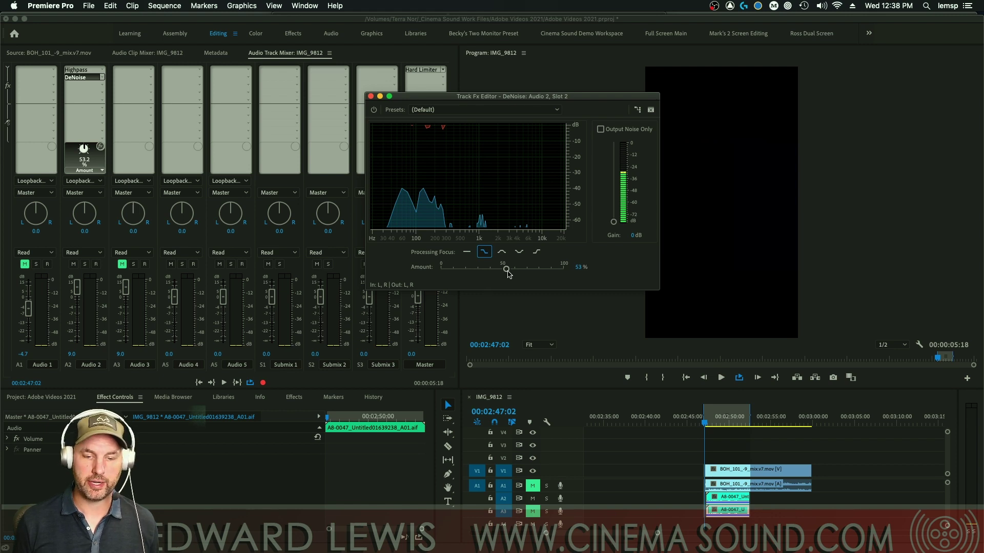
{"action": "key", "text": "space"}
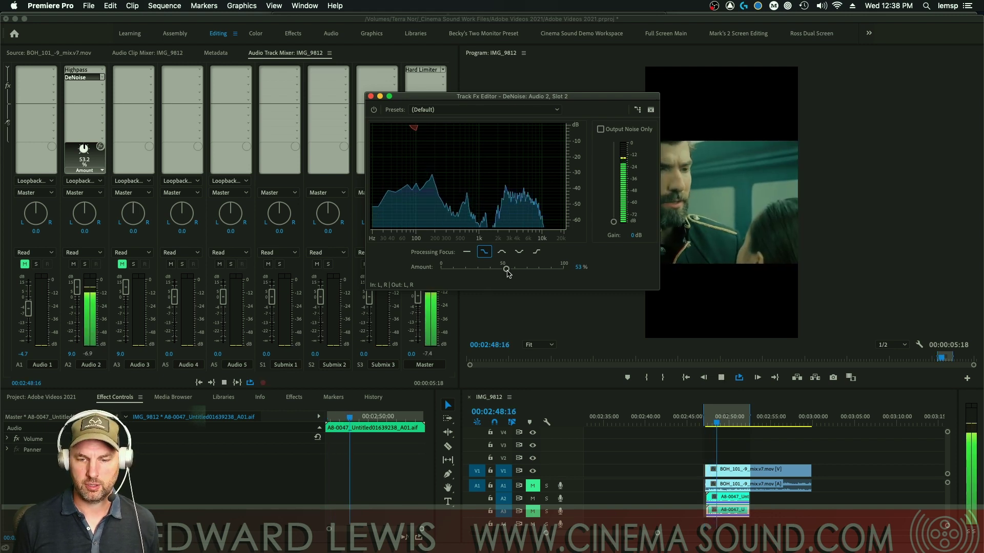
{"action": "left_click_drag", "start_coordinate": [507, 272], "coordinate": [513, 273]}
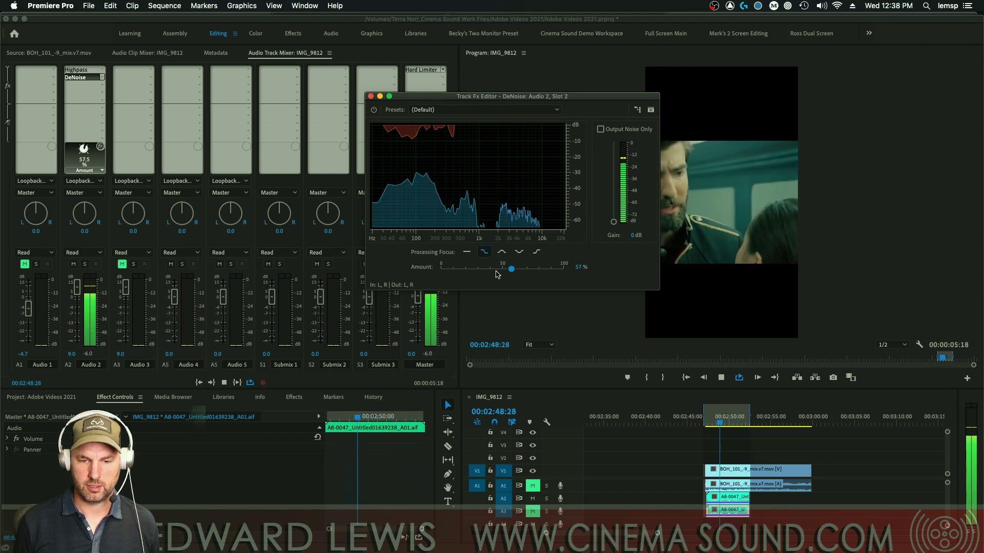
Bypass DeNoise to compare the raw sound, re-enable it, and stop playback.
{"action": "left_click", "coordinate": [373, 110]}
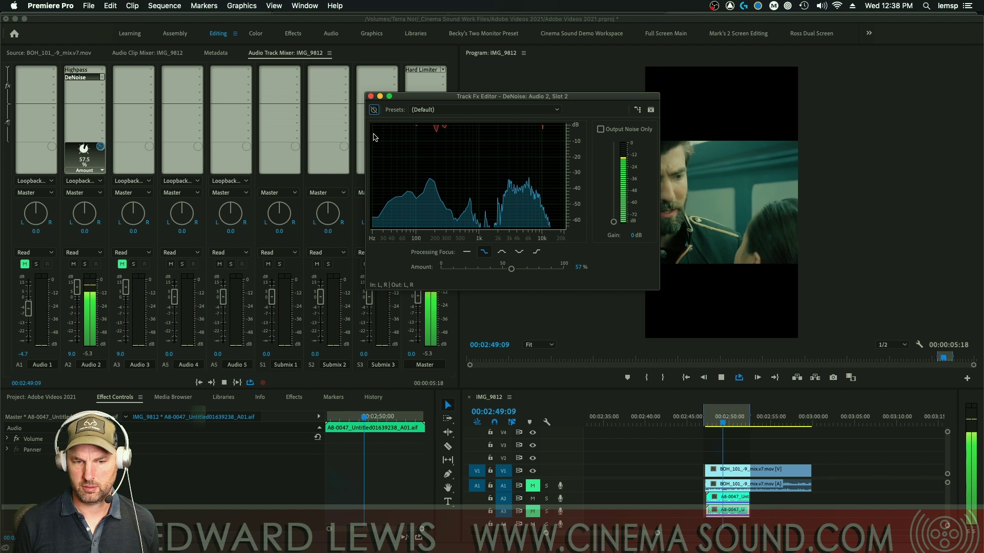
{"action": "left_click", "coordinate": [374, 109]}
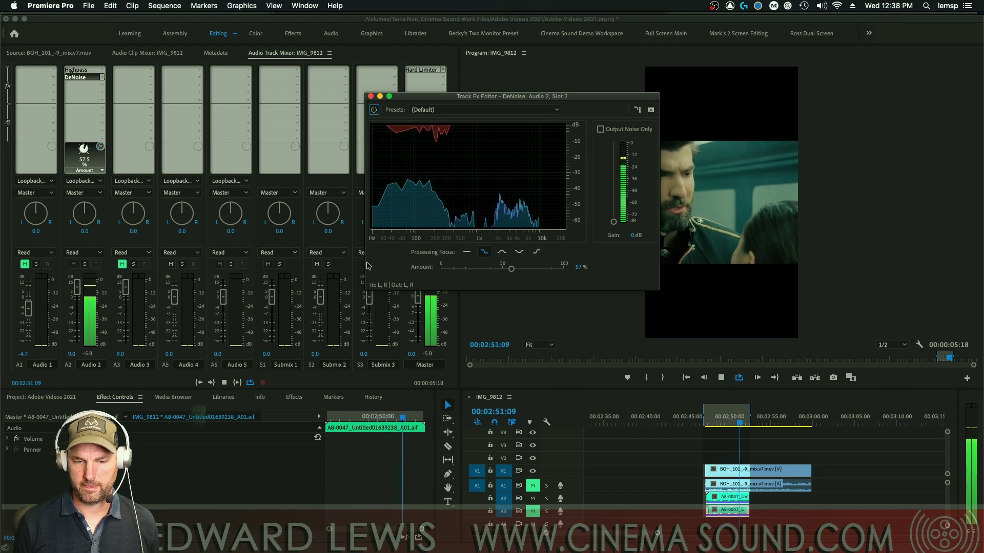
{"action": "key", "text": "space"}
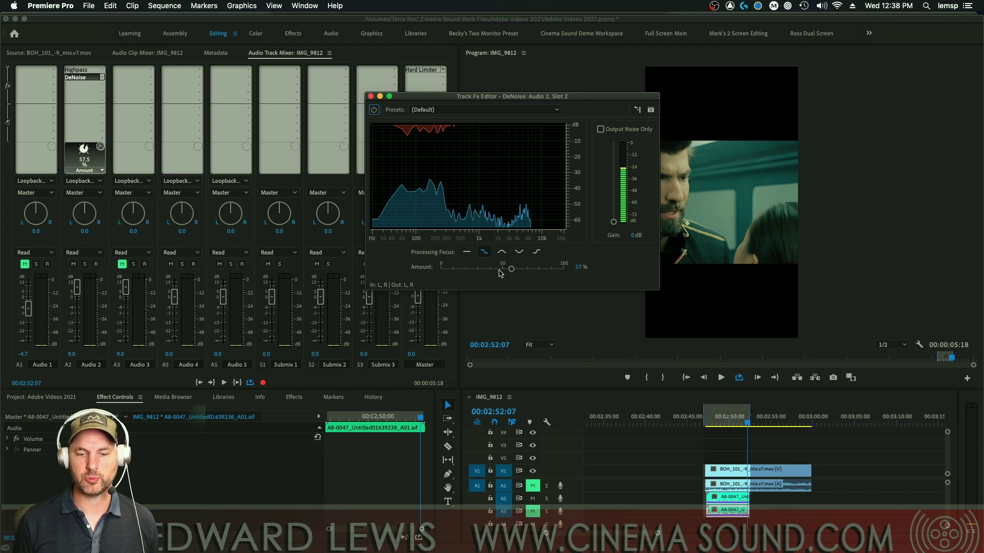
Close the DeNoise editor and insert Amplitude and Compression > Multiband Compressor in Audio 2's third slot.
{"action": "left_click", "coordinate": [371, 96]}
{"action": "left_click", "coordinate": [102, 85]}
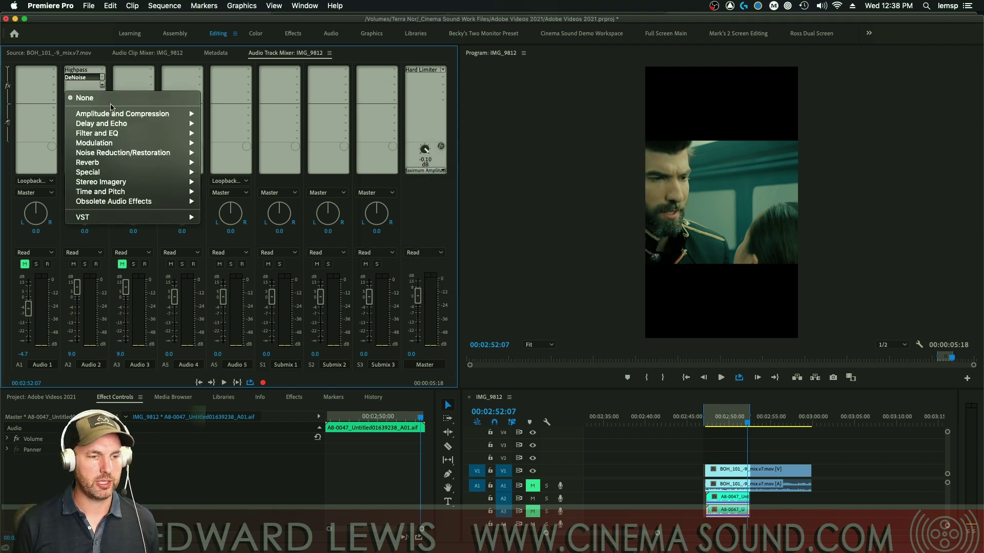
{"action": "mouse_move", "coordinate": [123, 118]}
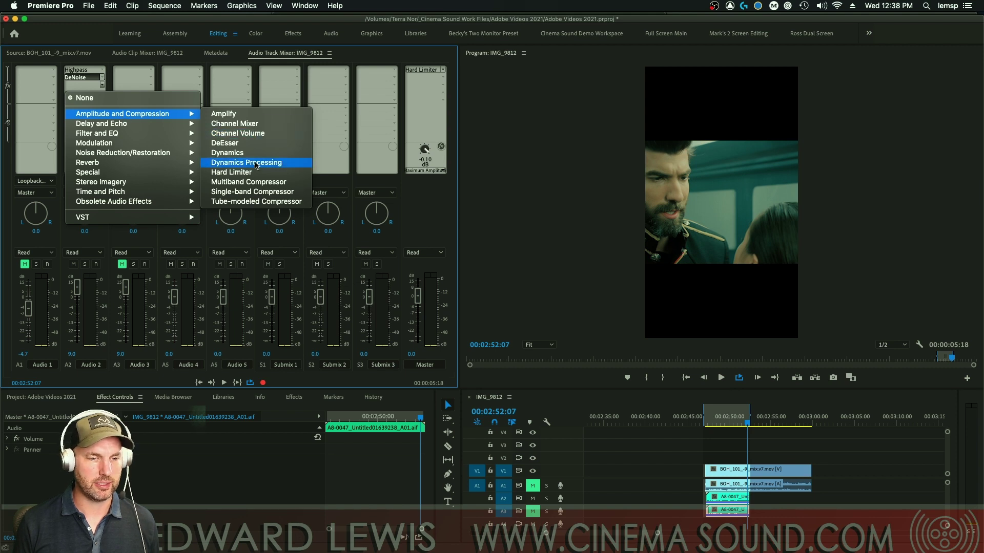
{"action": "left_click", "coordinate": [257, 183]}
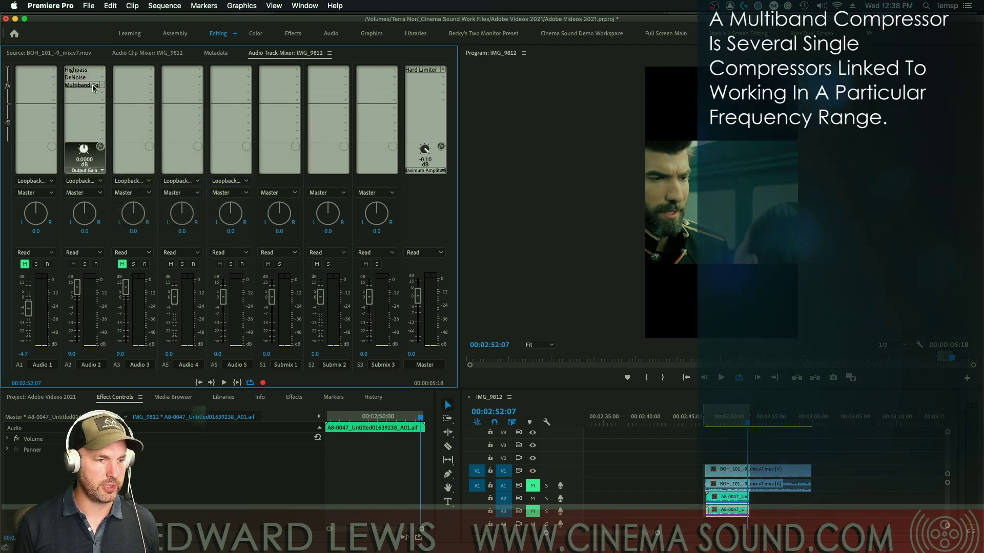
Drag the compressor's crossovers to roughly 239 Hz, 956 Hz and 4778 Hz.
{"action": "left_click_drag", "start_coordinate": [409, 135], "coordinate": [417, 79]}
{"action": "left_click_drag", "start_coordinate": [413, 157], "coordinate": [431, 158]}
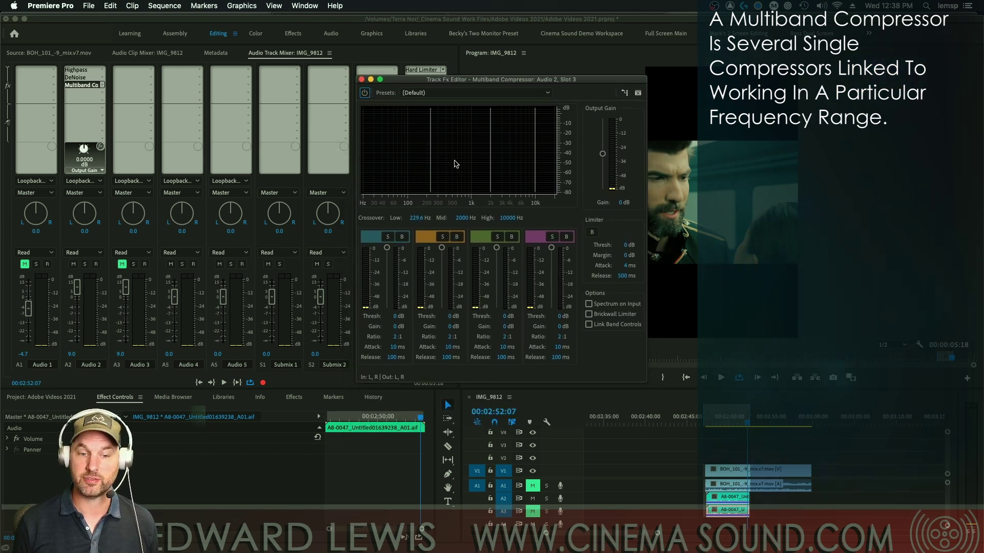
{"action": "left_click_drag", "start_coordinate": [490, 156], "coordinate": [470, 155]}
{"action": "left_click_drag", "start_coordinate": [534, 156], "coordinate": [515, 158]}
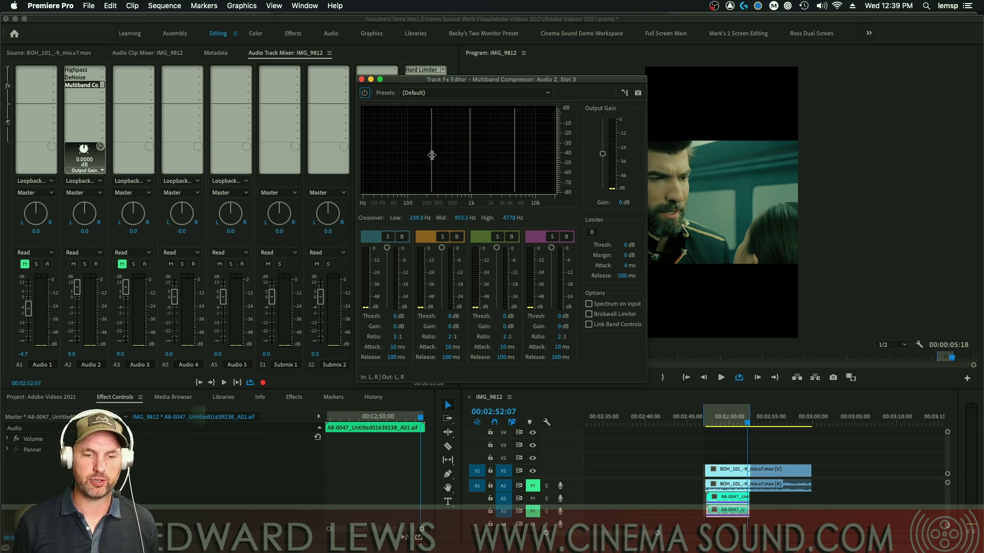
Nudge the mid crossover to about 900 Hz and audition band 1 soloed.
{"action": "left_click_drag", "start_coordinate": [469, 149], "coordinate": [516, 159]}
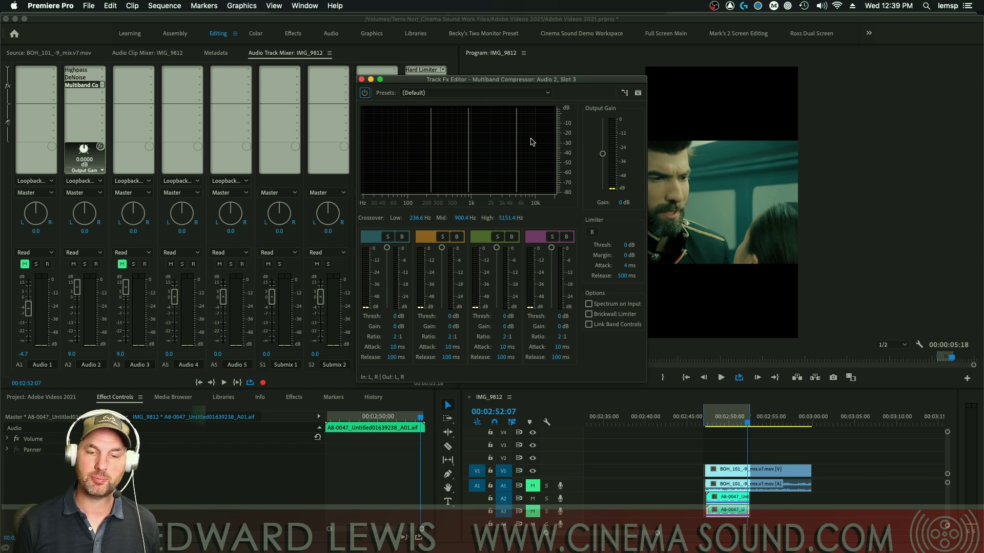
{"action": "left_click", "coordinate": [388, 238]}
{"action": "key", "text": "space"}
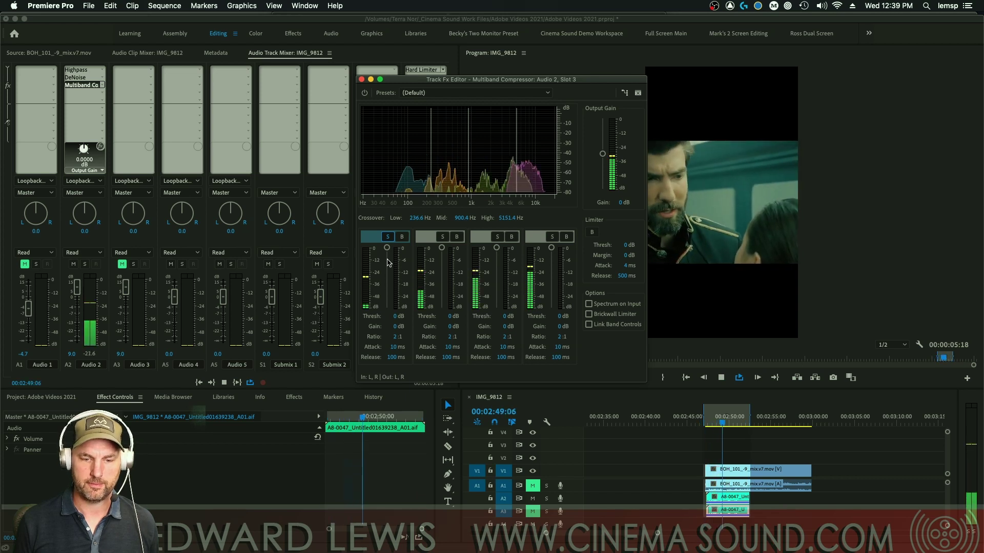
{"action": "left_click", "coordinate": [388, 237]}
Solo bands 2, 3 and 4 in turn during playback, then stop.
{"action": "left_click", "coordinate": [442, 236]}
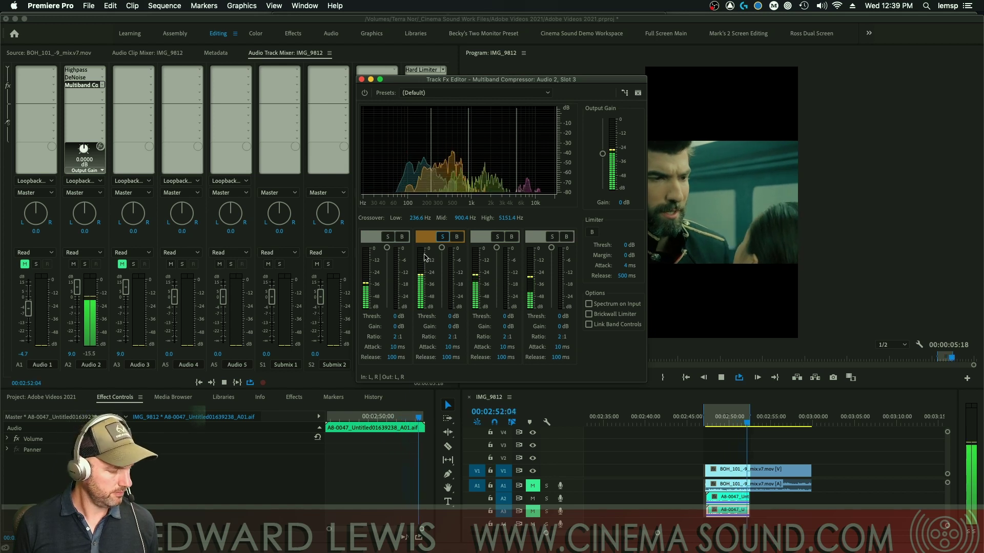
{"action": "key", "text": "space"}
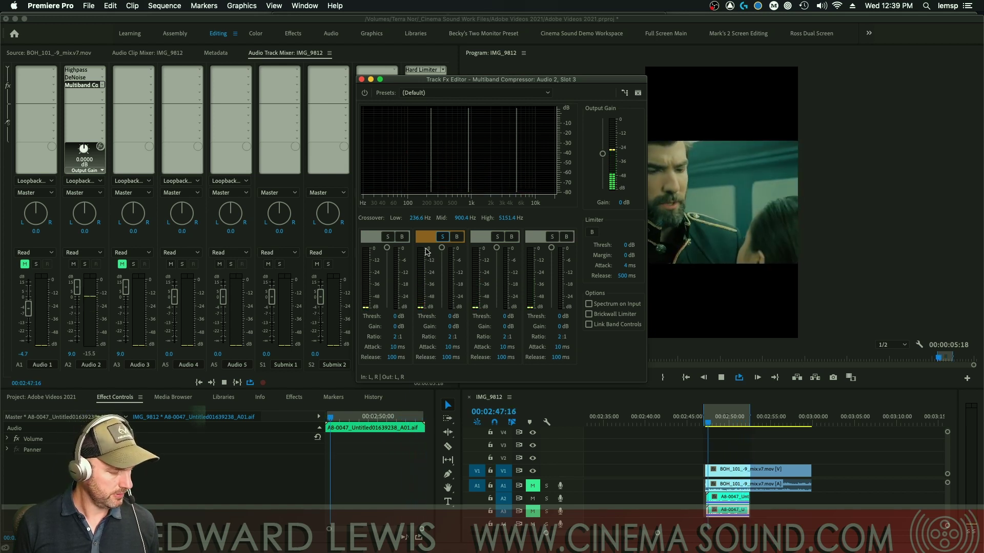
{"action": "key", "text": "space"}
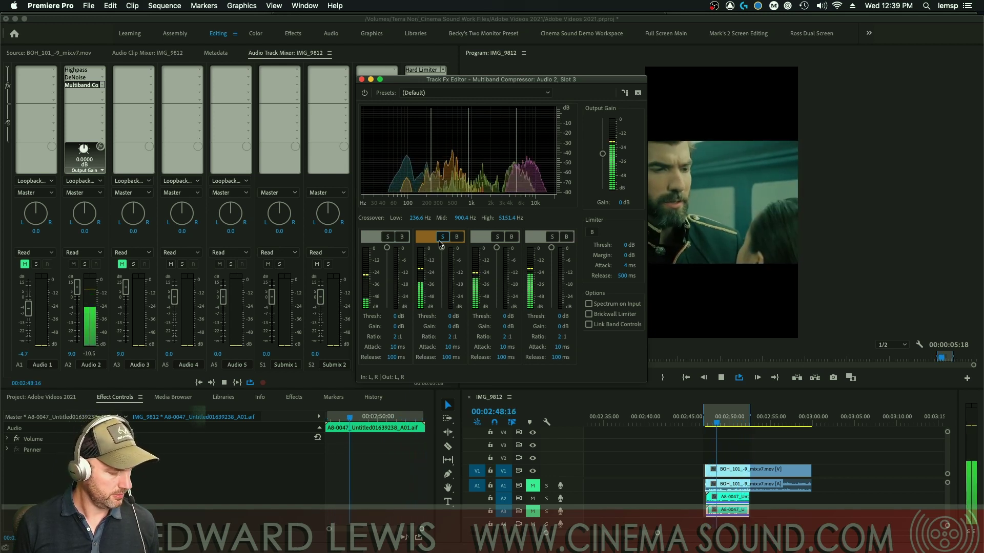
{"action": "left_click", "coordinate": [442, 236]}
{"action": "left_click", "coordinate": [497, 236]}
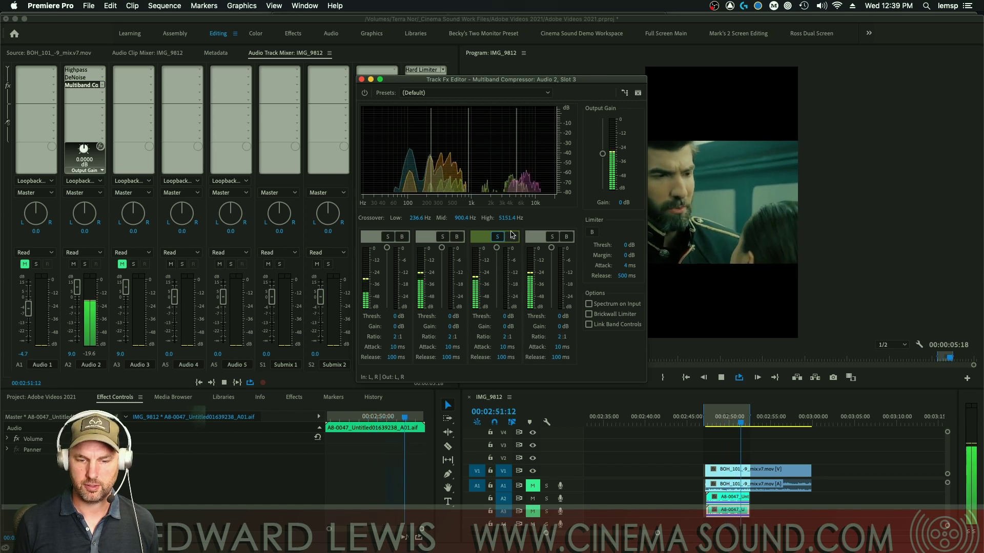
{"action": "left_click", "coordinate": [551, 236]}
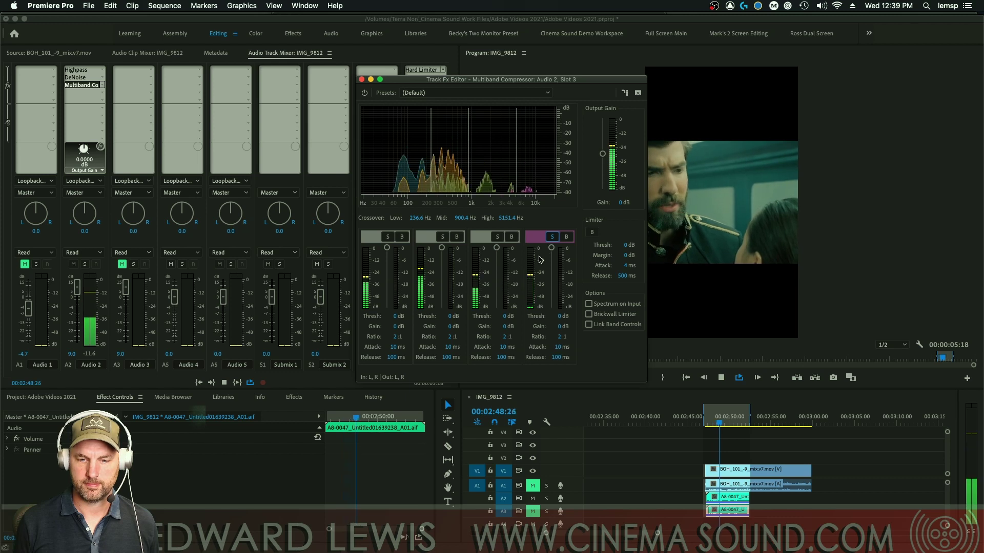
{"action": "key", "text": "space"}
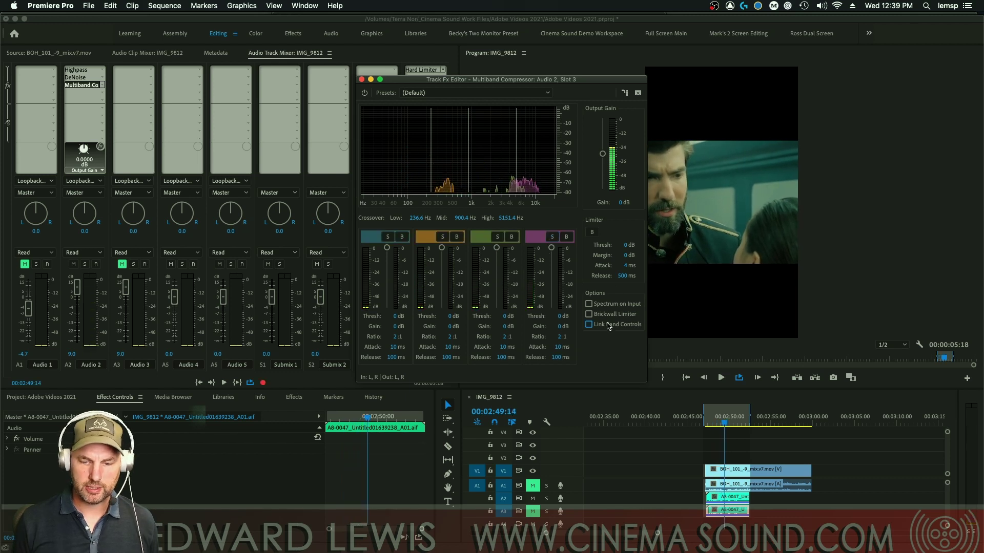
Apply a 4:1 ratio to the linked bands and drag their threshold down to -46 dB.
{"action": "key", "text": "Return"}
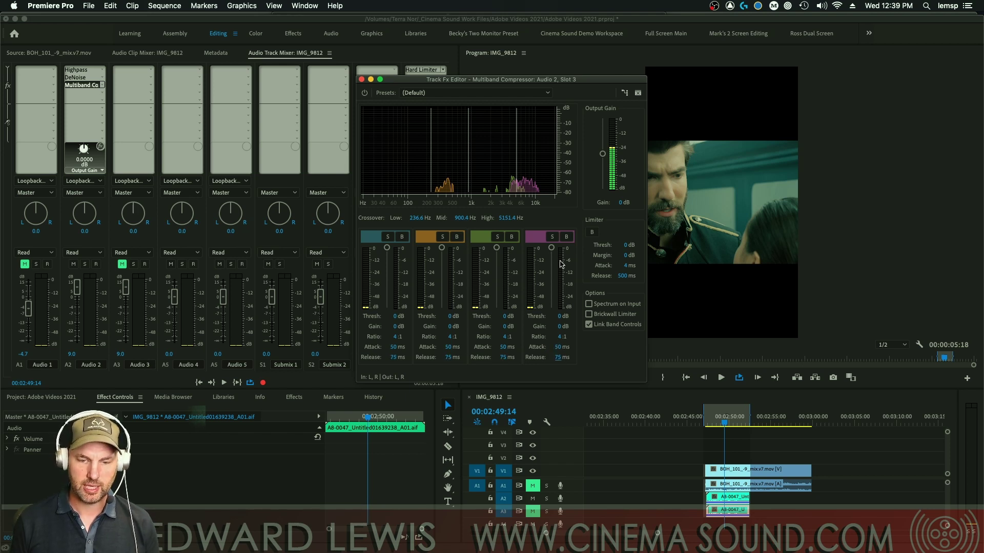
{"action": "key", "text": "space"}
{"action": "left_click_drag", "start_coordinate": [551, 249], "coordinate": [549, 297]}
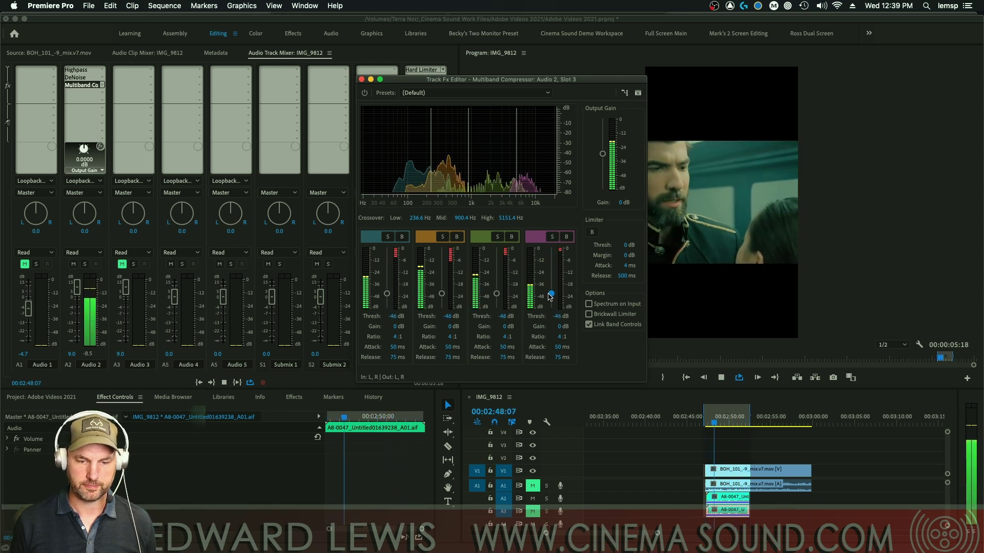
{"action": "key", "text": "space"}
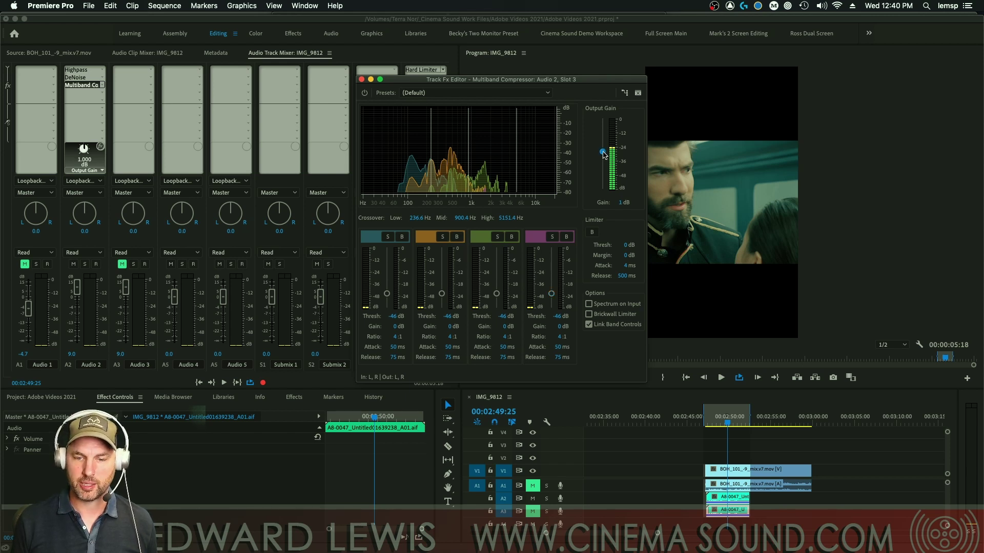
Raise the Multiband Compressor's output gain to 7 dB while playing back.
{"action": "key", "text": "space"}
{"action": "left_click_drag", "start_coordinate": [604, 146], "coordinate": [602, 141]}
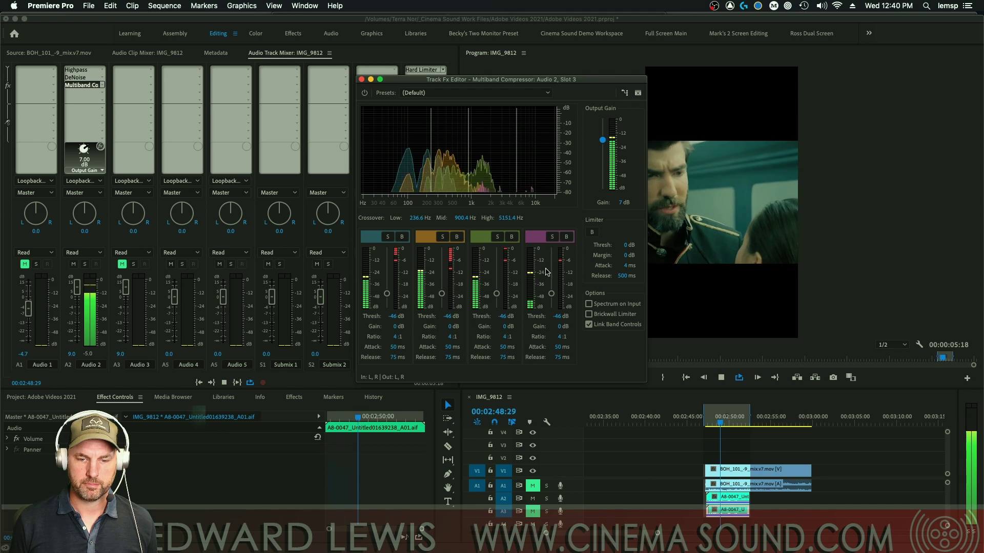
{"action": "key", "text": "space"}
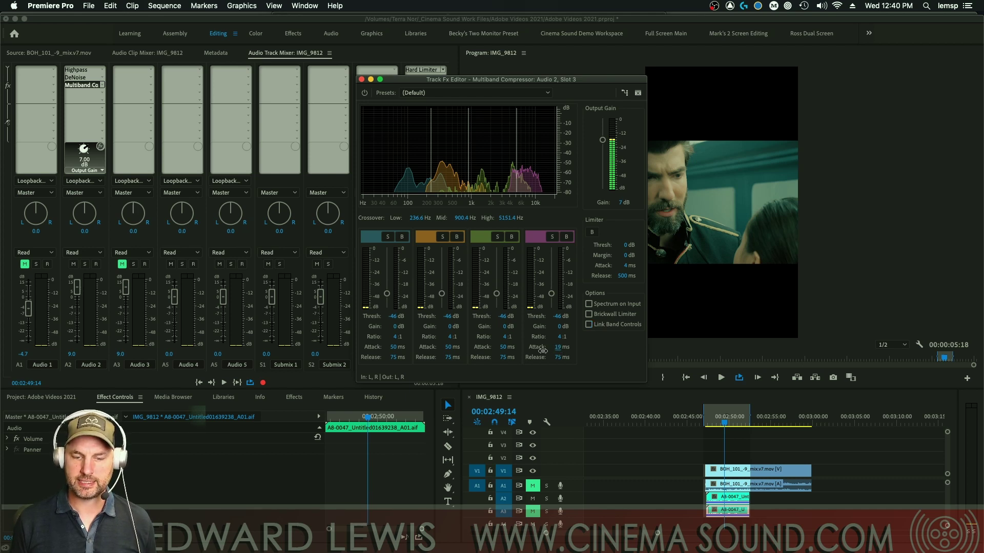
Replay the passage to check band 4 at a -37 dB threshold, then solo band 2.
{"action": "key", "text": "space"}
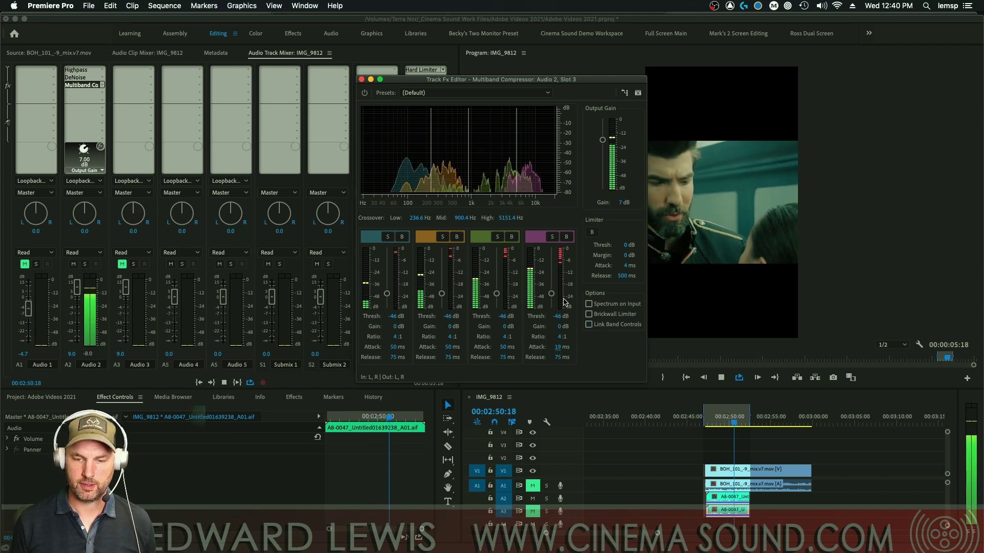
{"action": "key", "text": "space"}
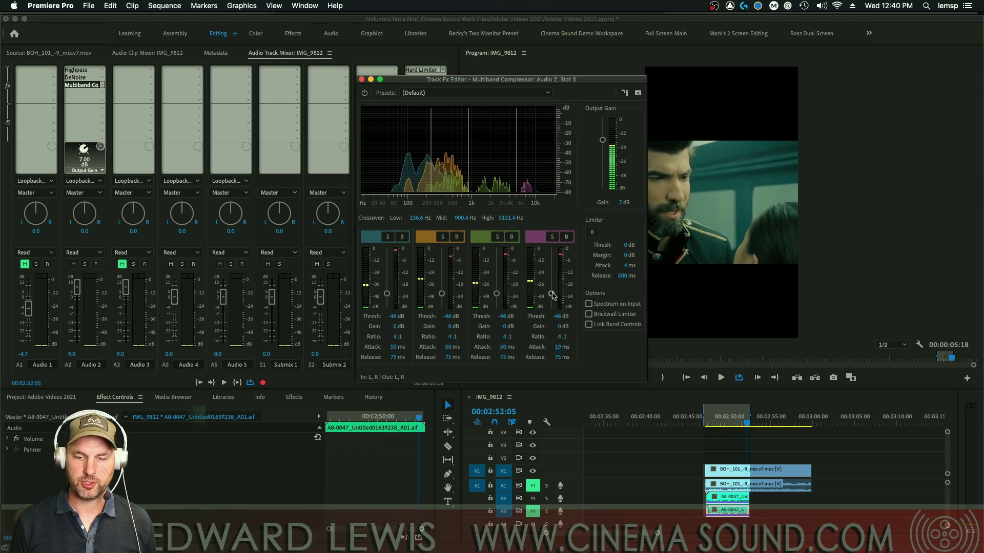
{"action": "key", "text": "space"}
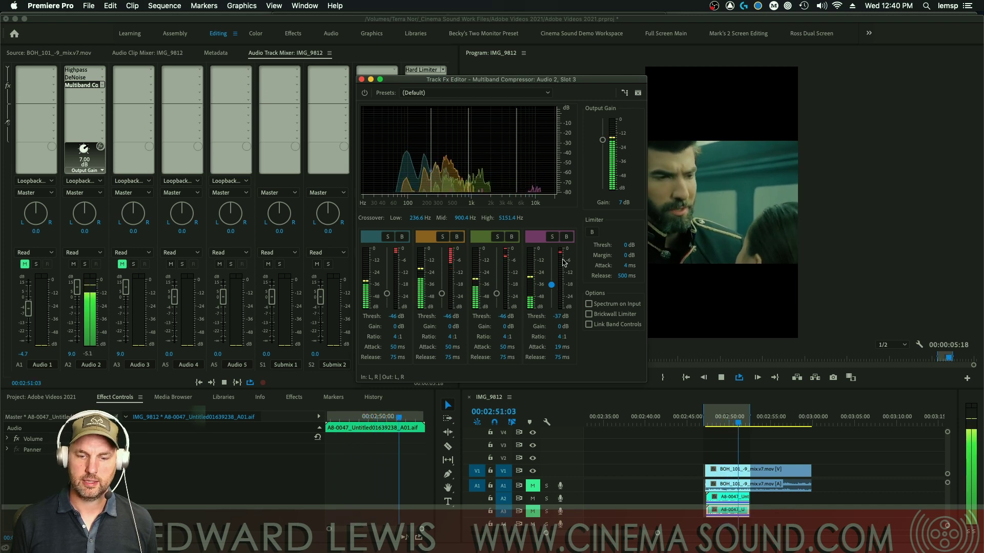
{"action": "key", "text": "space"}
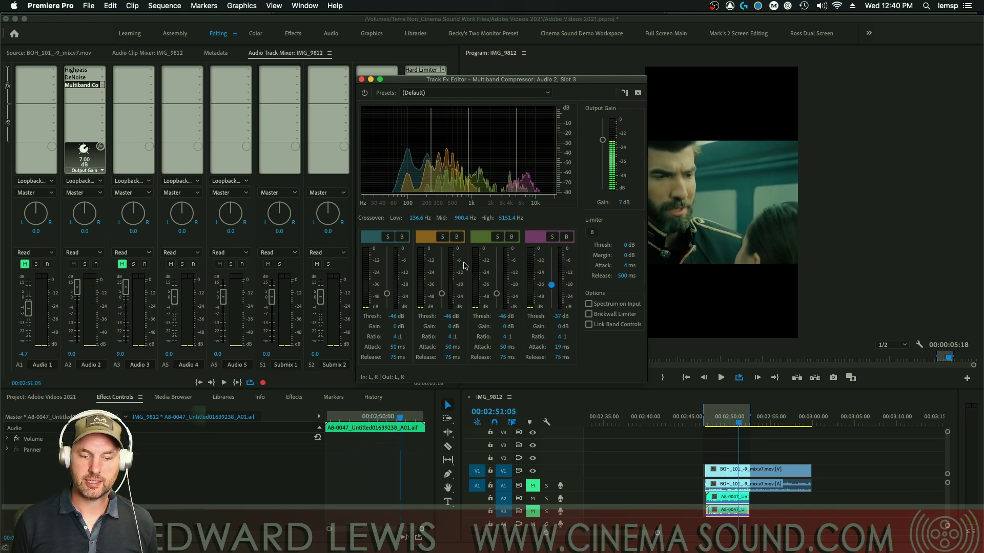
{"action": "key", "text": "space"}
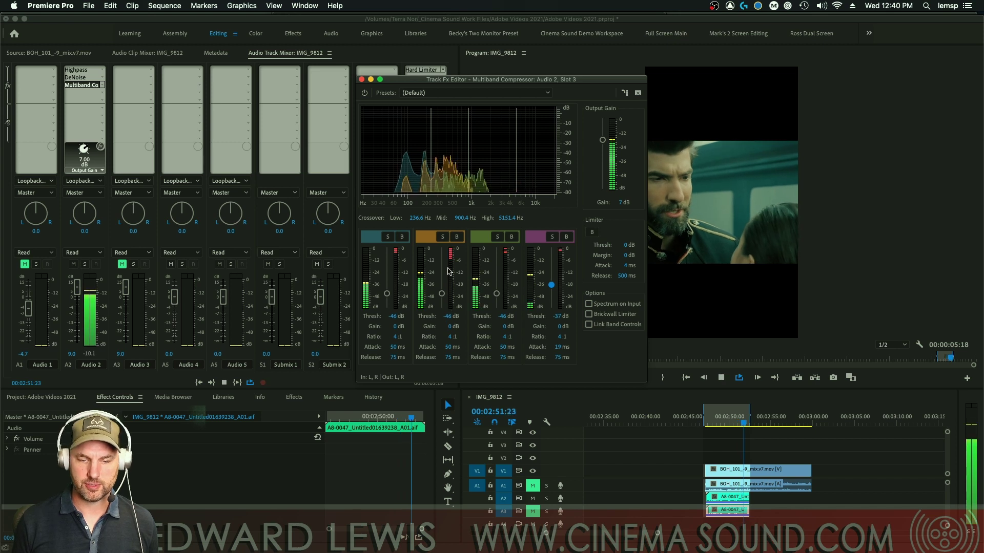
{"action": "left_click", "coordinate": [443, 237]}
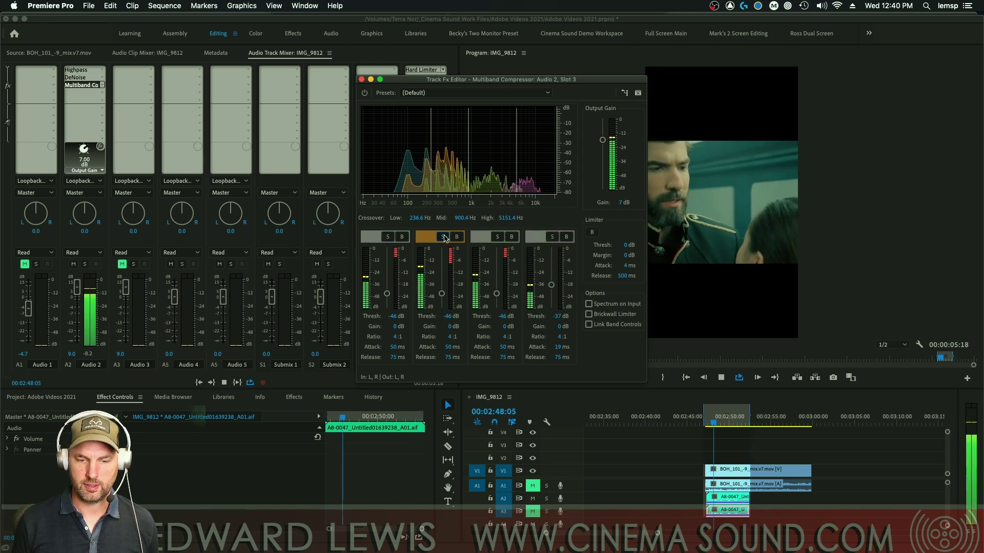
Unsolo band 2 and audition all bands together.
{"action": "left_click", "coordinate": [442, 237]}
{"action": "key", "text": "space"}
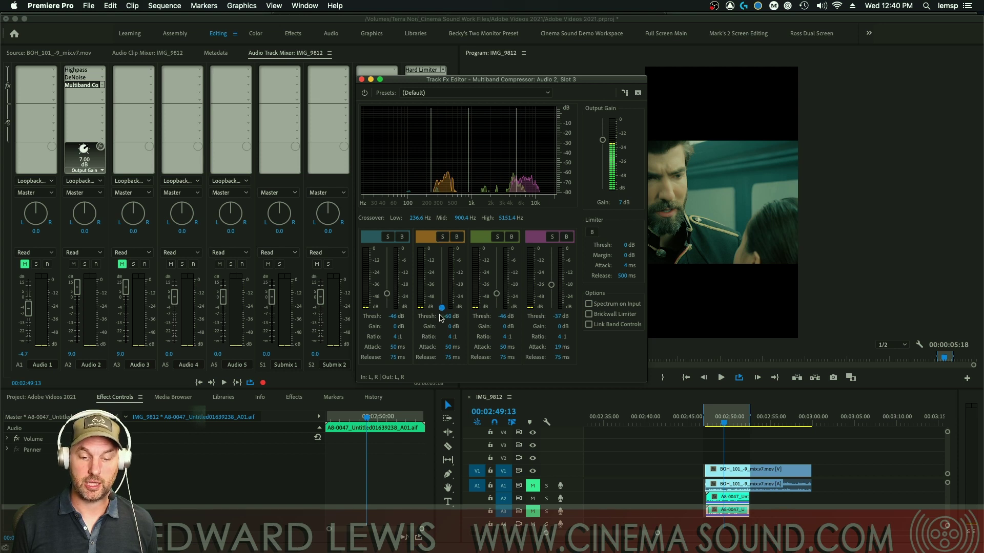
{"action": "key", "text": "space"}
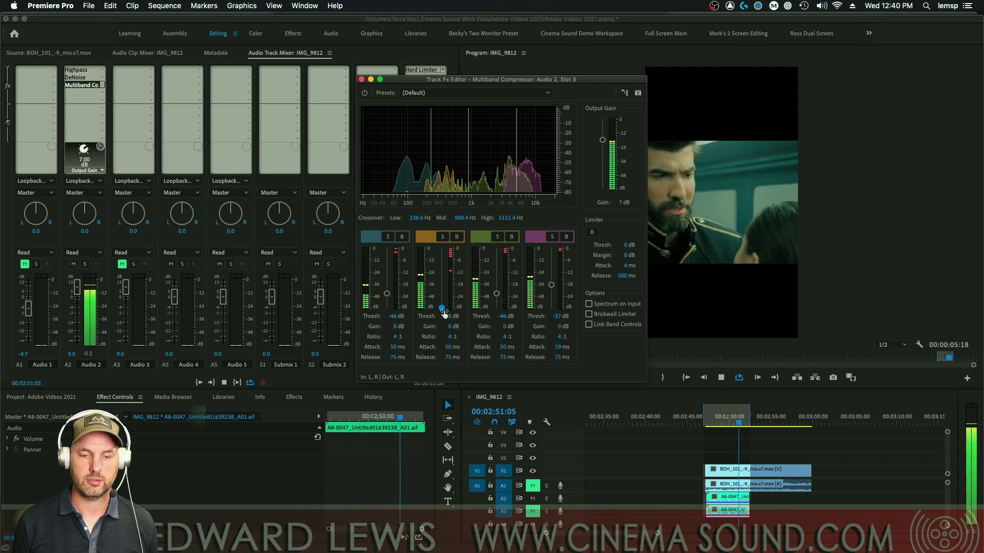
{"action": "key", "text": "space"}
Raise band 2's threshold to -52 dB with a 71 ms release, and lower band 3 to -47 dB.
{"action": "left_click_drag", "start_coordinate": [444, 314], "coordinate": [444, 310]}
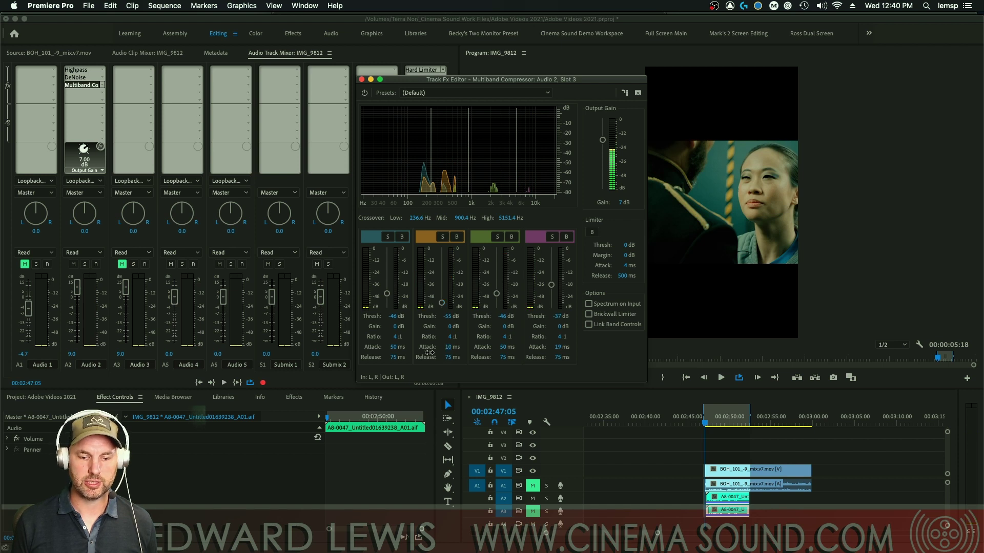
{"action": "key", "text": "space"}
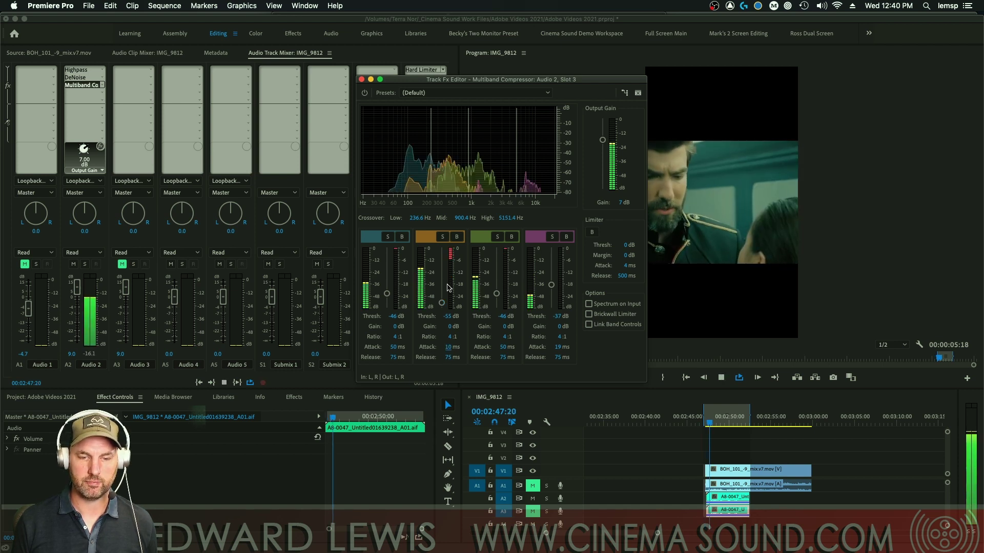
{"action": "left_click_drag", "start_coordinate": [442, 303], "coordinate": [443, 302]}
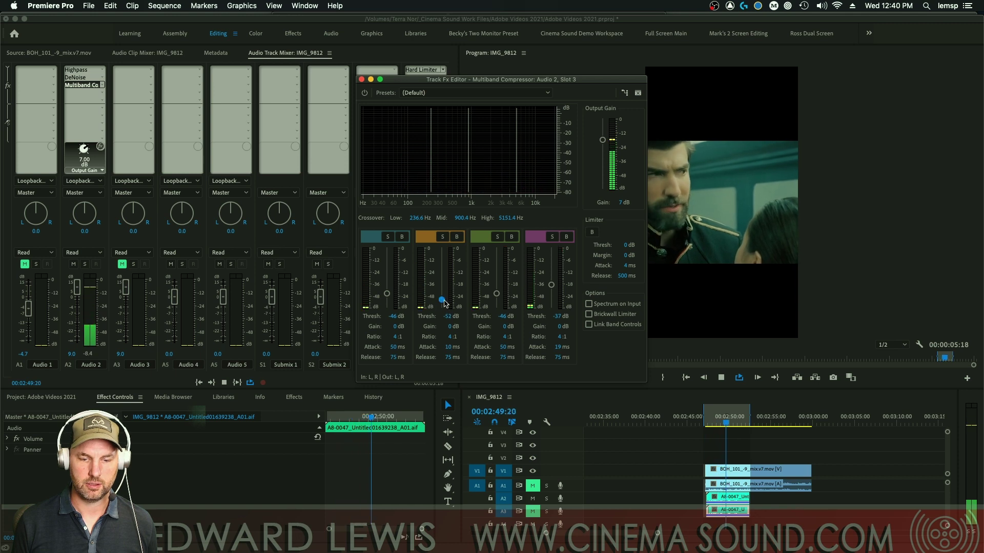
{"action": "left_click_drag", "start_coordinate": [445, 358], "coordinate": [443, 359]}
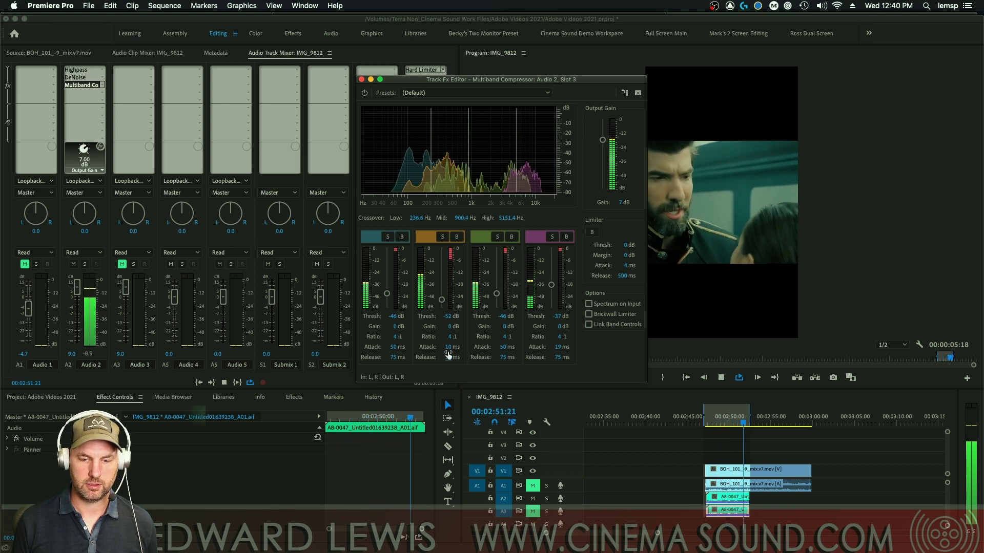
{"action": "key", "text": "space"}
{"action": "key", "text": "space"}
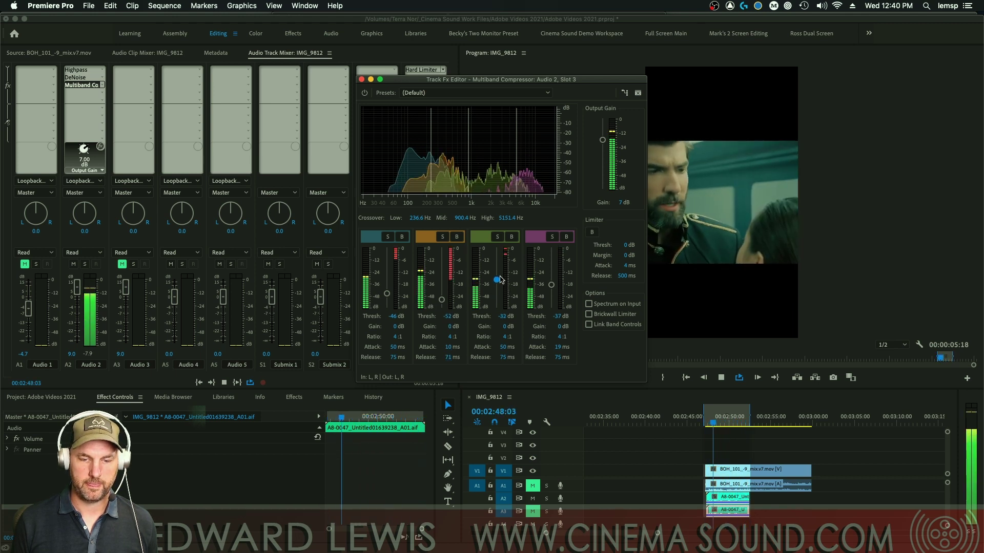
{"action": "left_click_drag", "start_coordinate": [497, 295], "coordinate": [497, 296]}
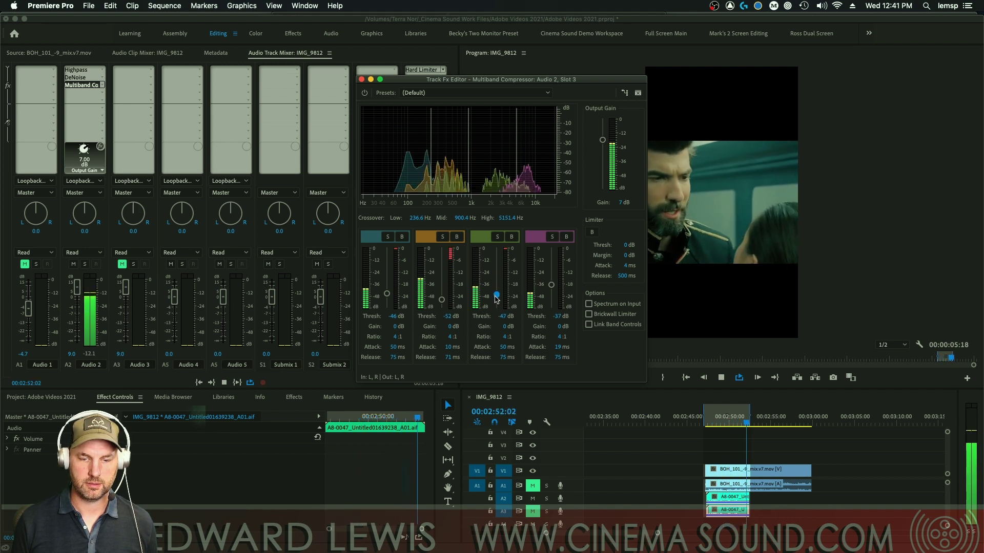
Audition the clip with band 1 slowed to a 60 ms attack and 95 ms release.
{"action": "key", "text": "space"}
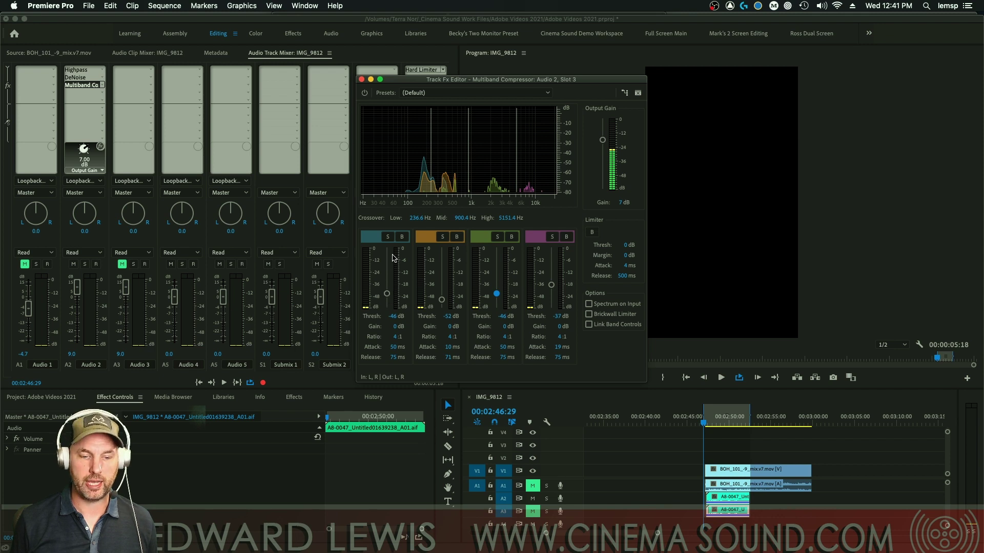
{"action": "key", "text": "space"}
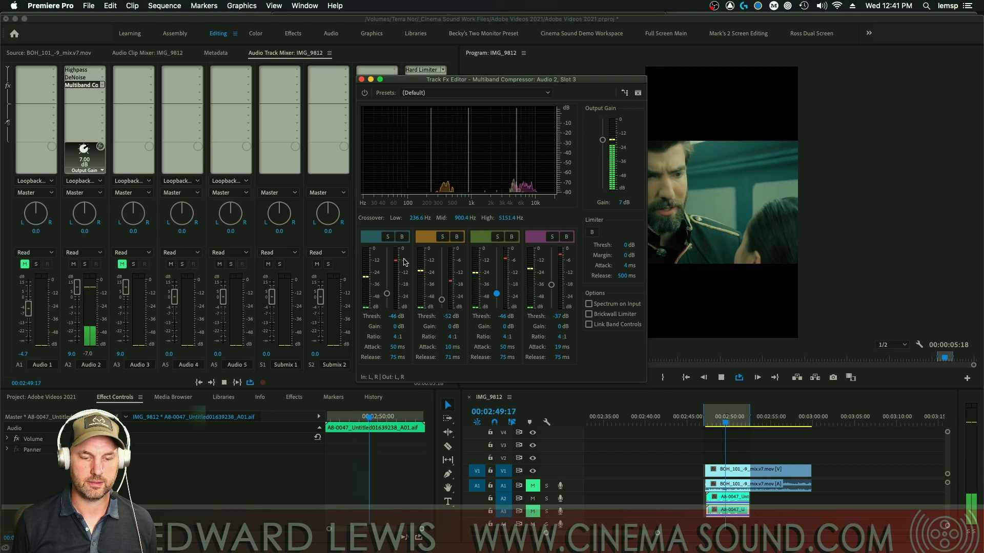
{"action": "key", "text": "space"}
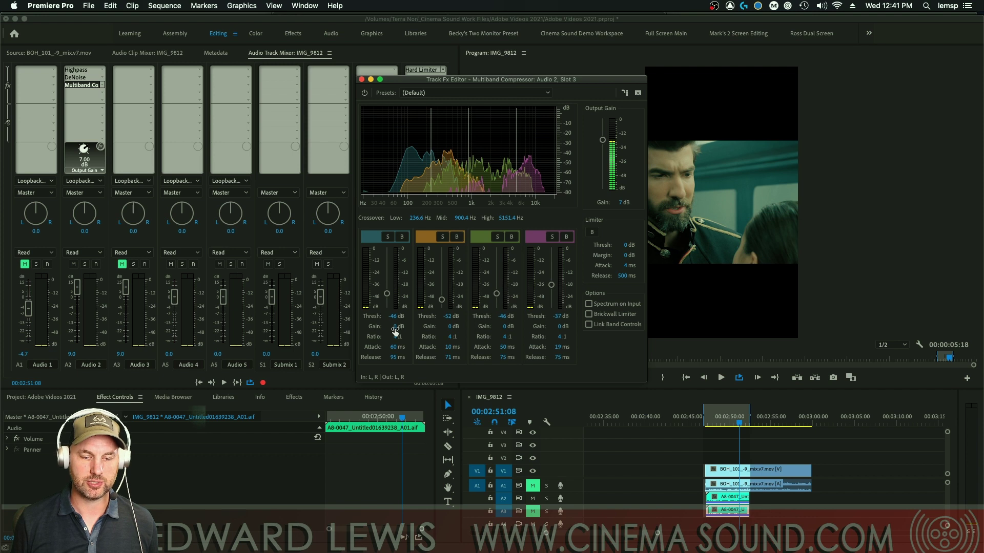
Boost band 1 gain to 5.6 dB while the clip plays.
{"action": "key", "text": "space"}
{"action": "left_click_drag", "start_coordinate": [394, 332], "coordinate": [423, 326]}
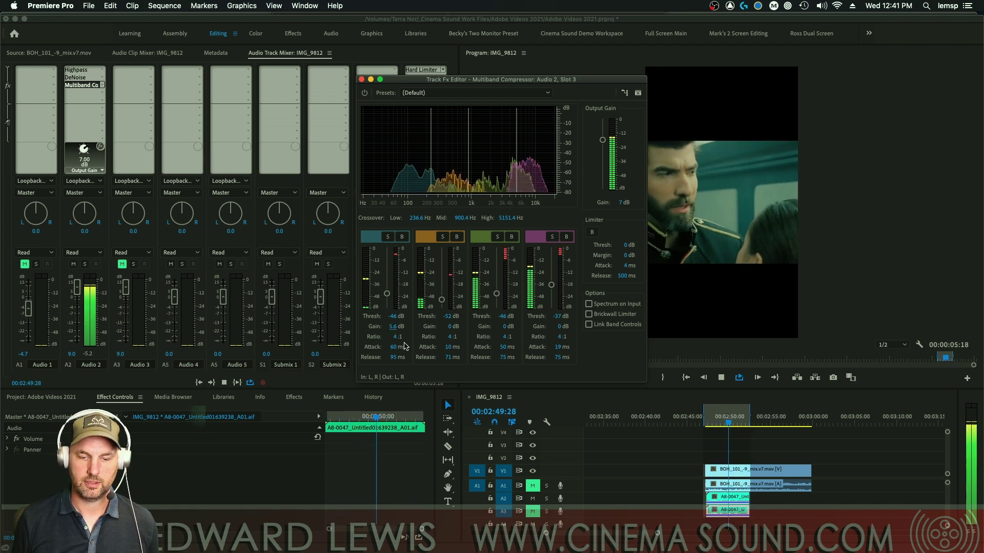
{"action": "key", "text": "space"}
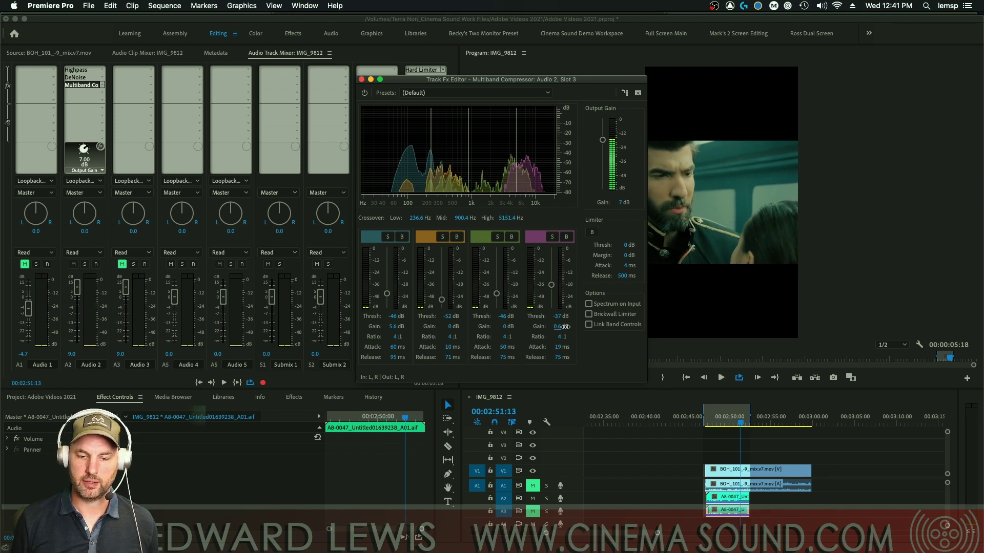
Raise band 4 gain to 2 dB and band 3 threshold to -43 dB.
{"action": "left_click_drag", "start_coordinate": [568, 327], "coordinate": [570, 326]}
{"action": "key", "text": "space"}
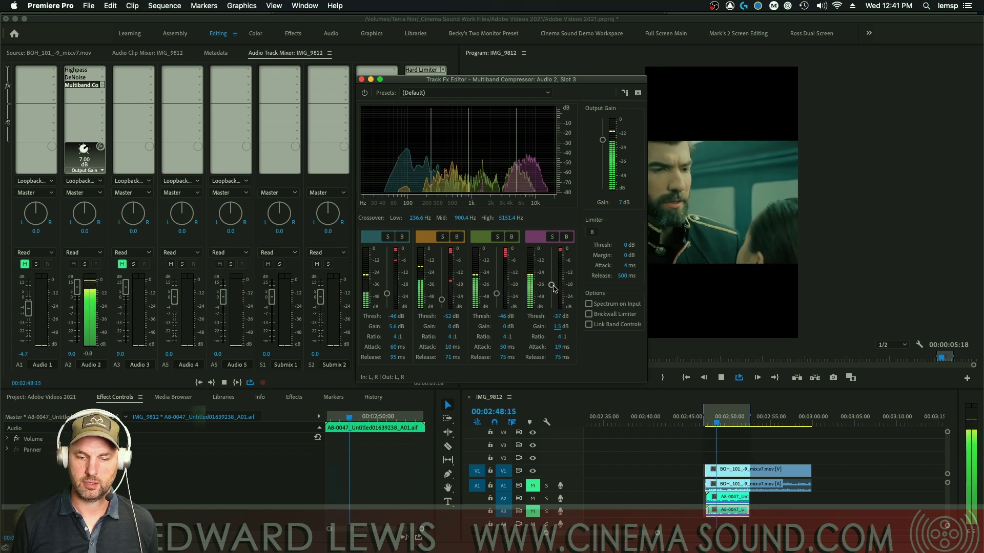
{"action": "left_click_drag", "start_coordinate": [560, 319], "coordinate": [564, 323]}
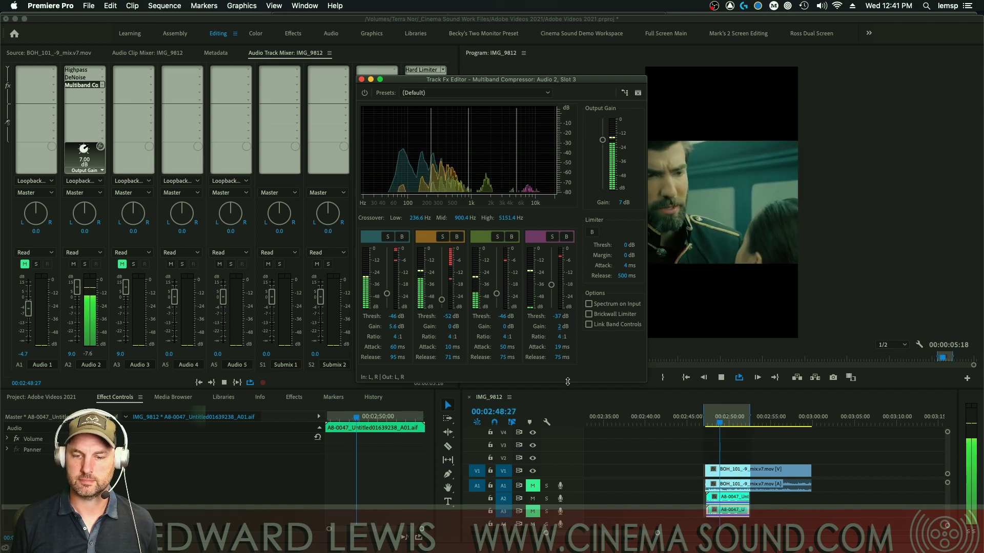
{"action": "mouse_move", "coordinate": [496, 294]}
{"action": "left_mouse_down"}
{"action": "mouse_move", "coordinate": [506, 251]}
{"action": "mouse_move", "coordinate": [502, 292]}
{"action": "left_mouse_up"}
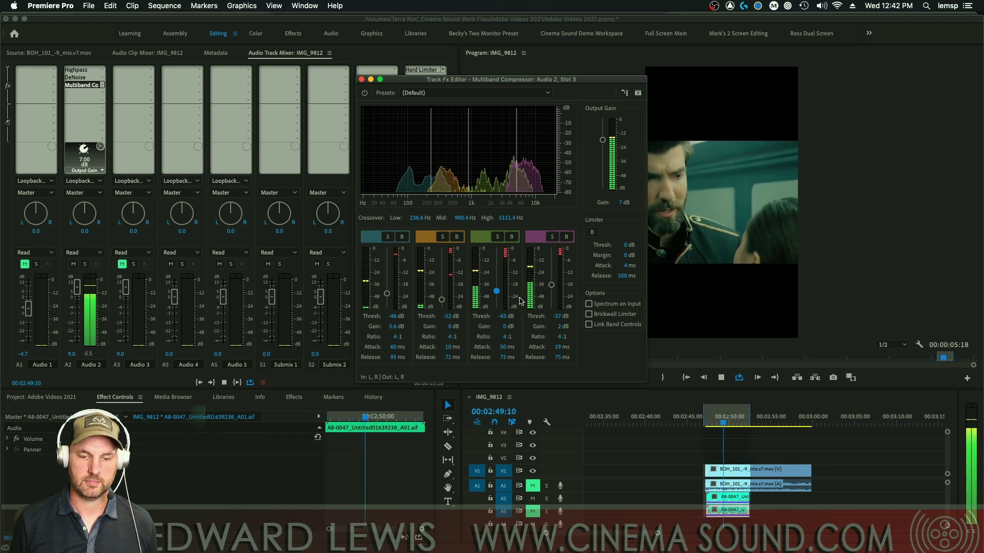
Mute the A2 track in the timeline and play the scene without it.
{"action": "key", "text": "space"}
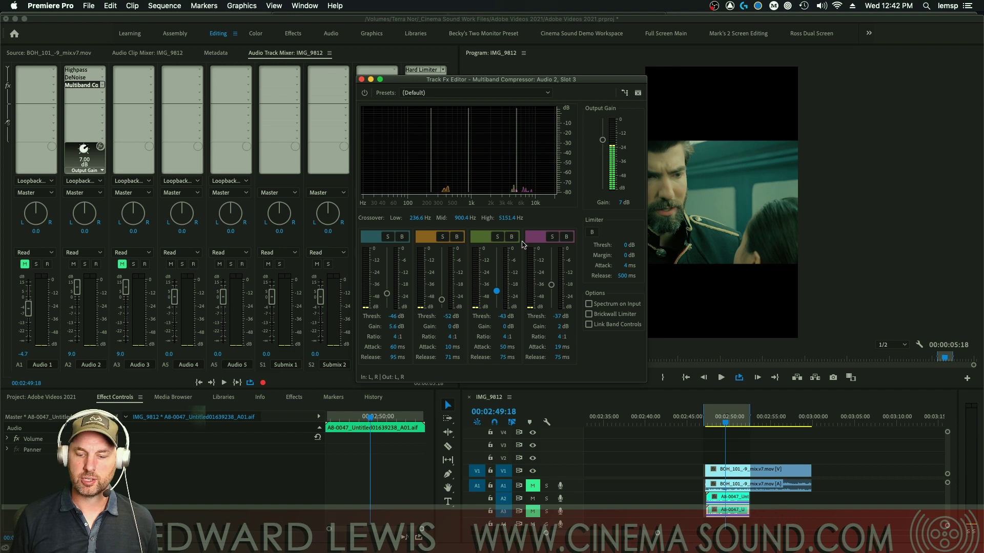
{"action": "left_click", "coordinate": [533, 498]}
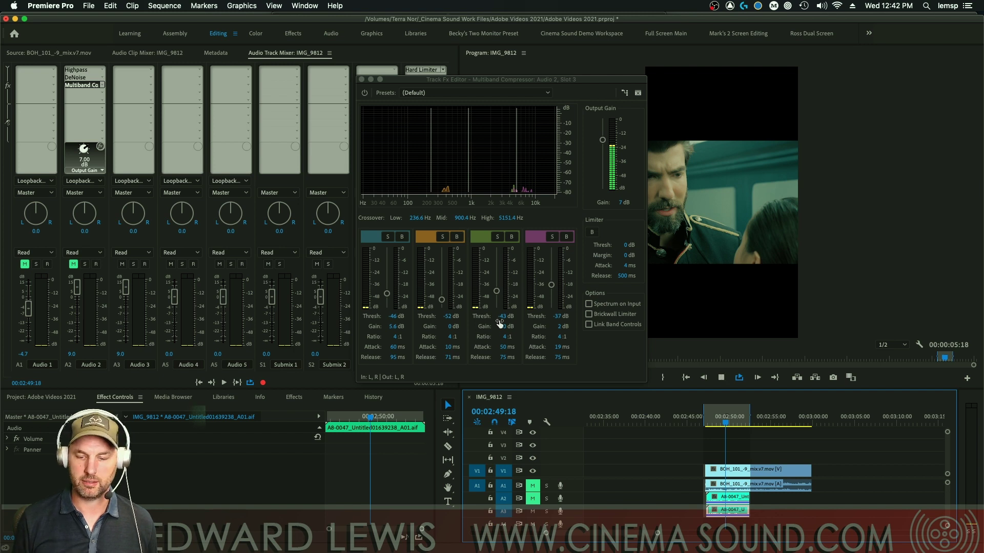
{"action": "key", "text": "space"}
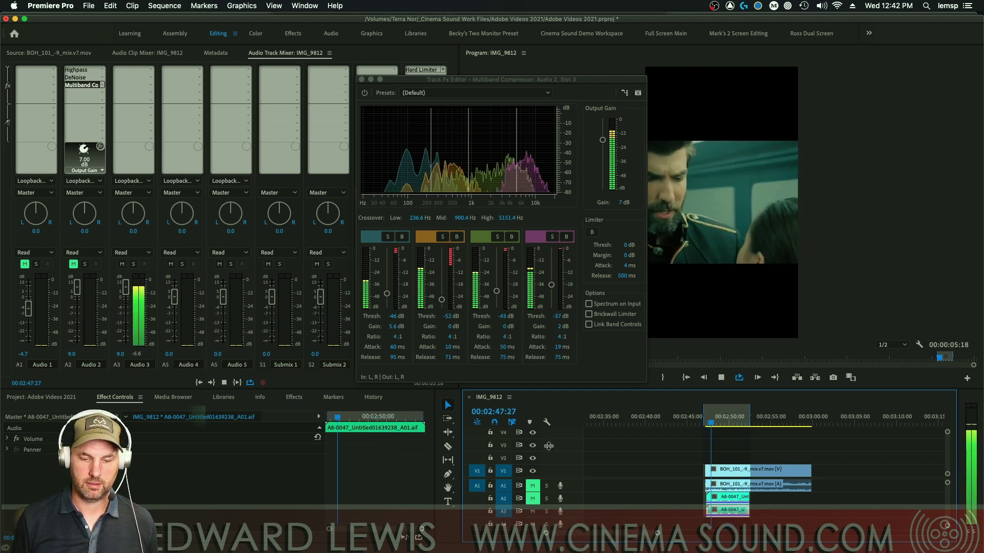
Mute A3, unmute A2, stop playback, and close the Multiband Compressor editor.
{"action": "left_click", "coordinate": [533, 512]}
{"action": "left_click", "coordinate": [533, 498]}
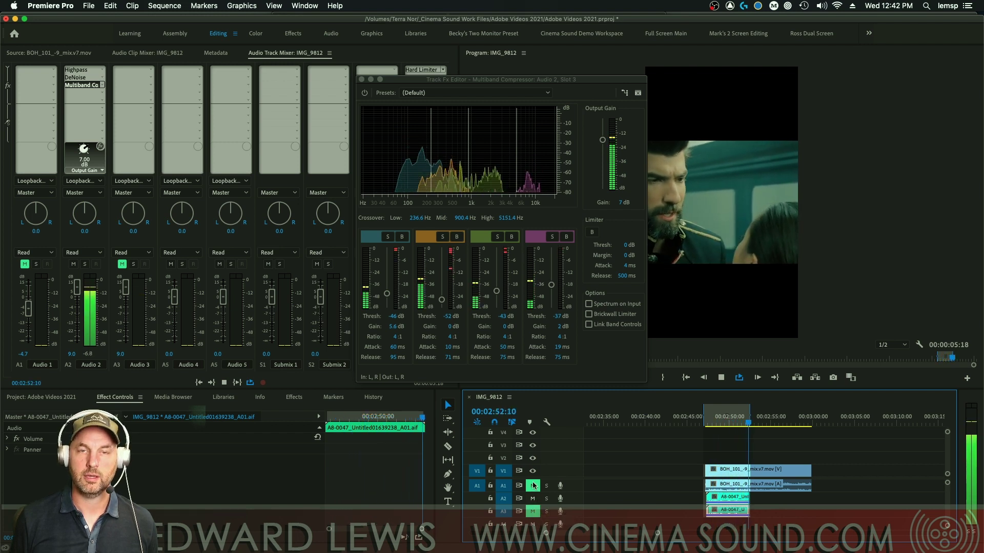
{"action": "key", "text": "space"}
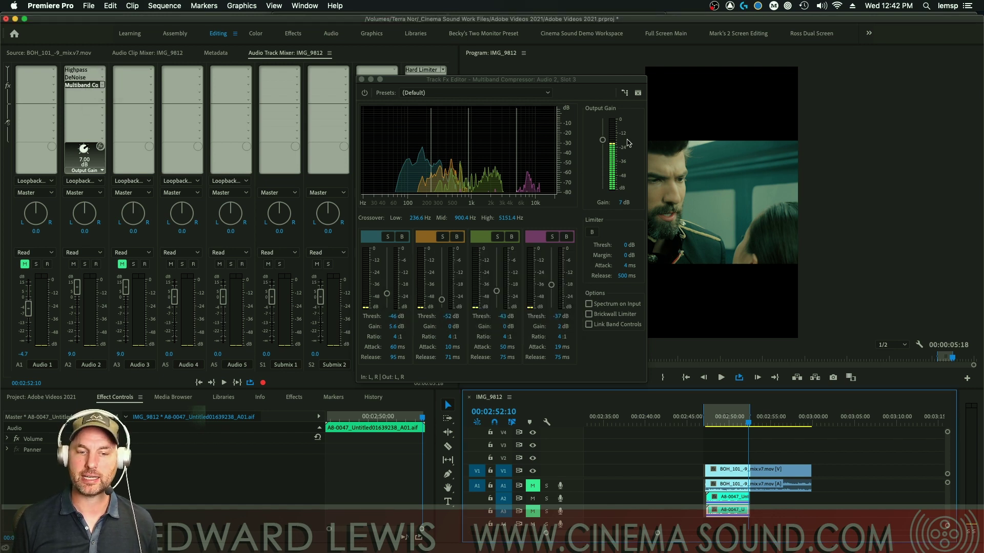
{"action": "left_click", "coordinate": [362, 80]}
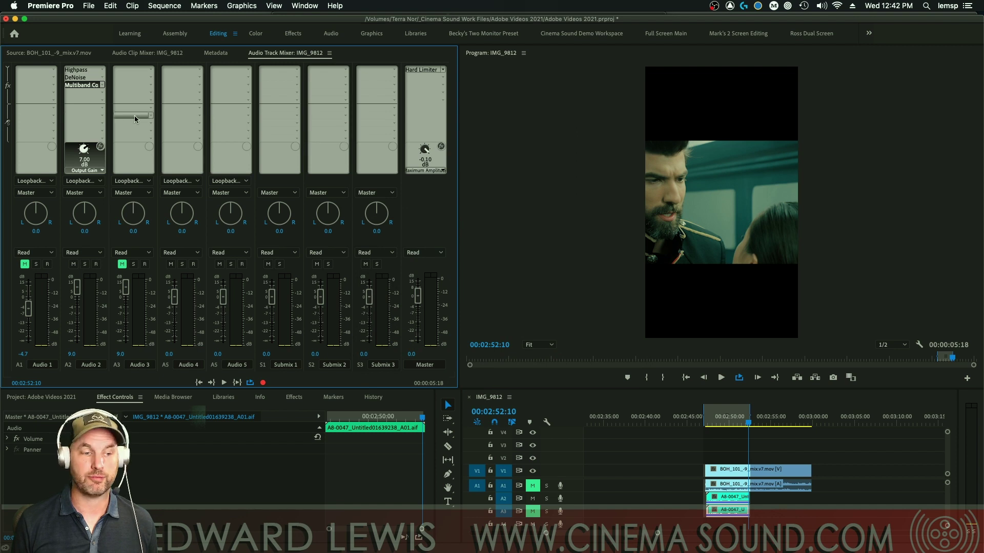